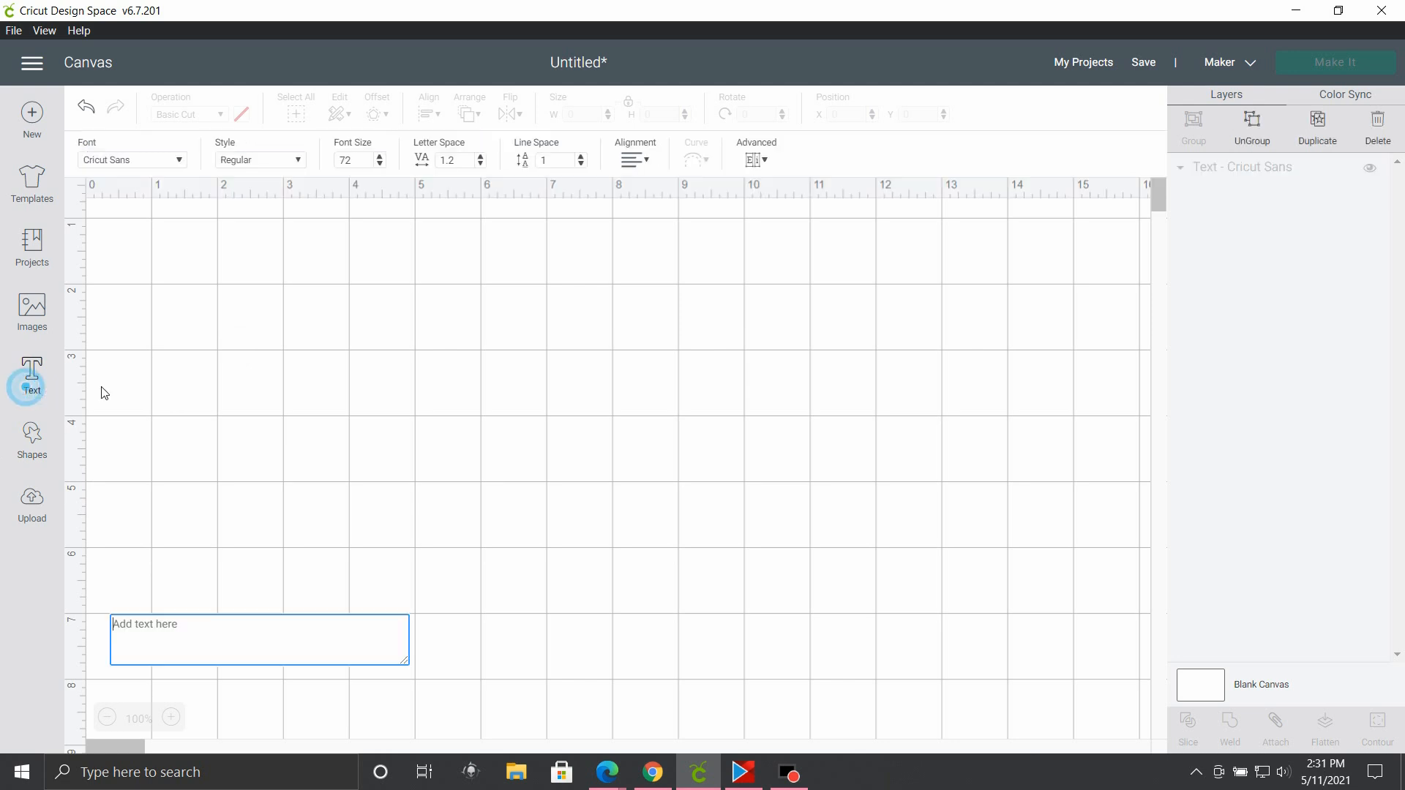
Enter a first name as the text and enlarge it to about 7.56 in wide by 3.18 in high
text(B)
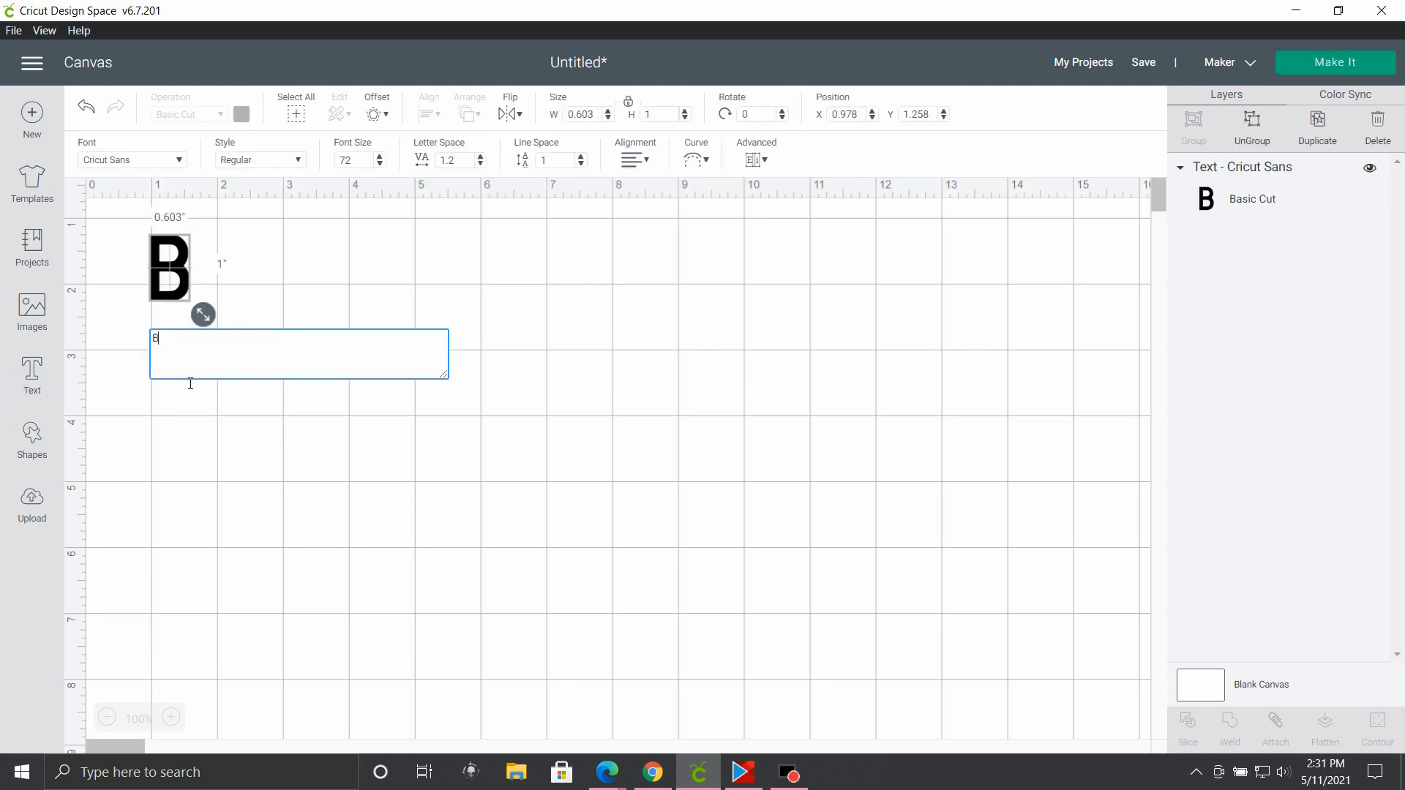
text(etsy)
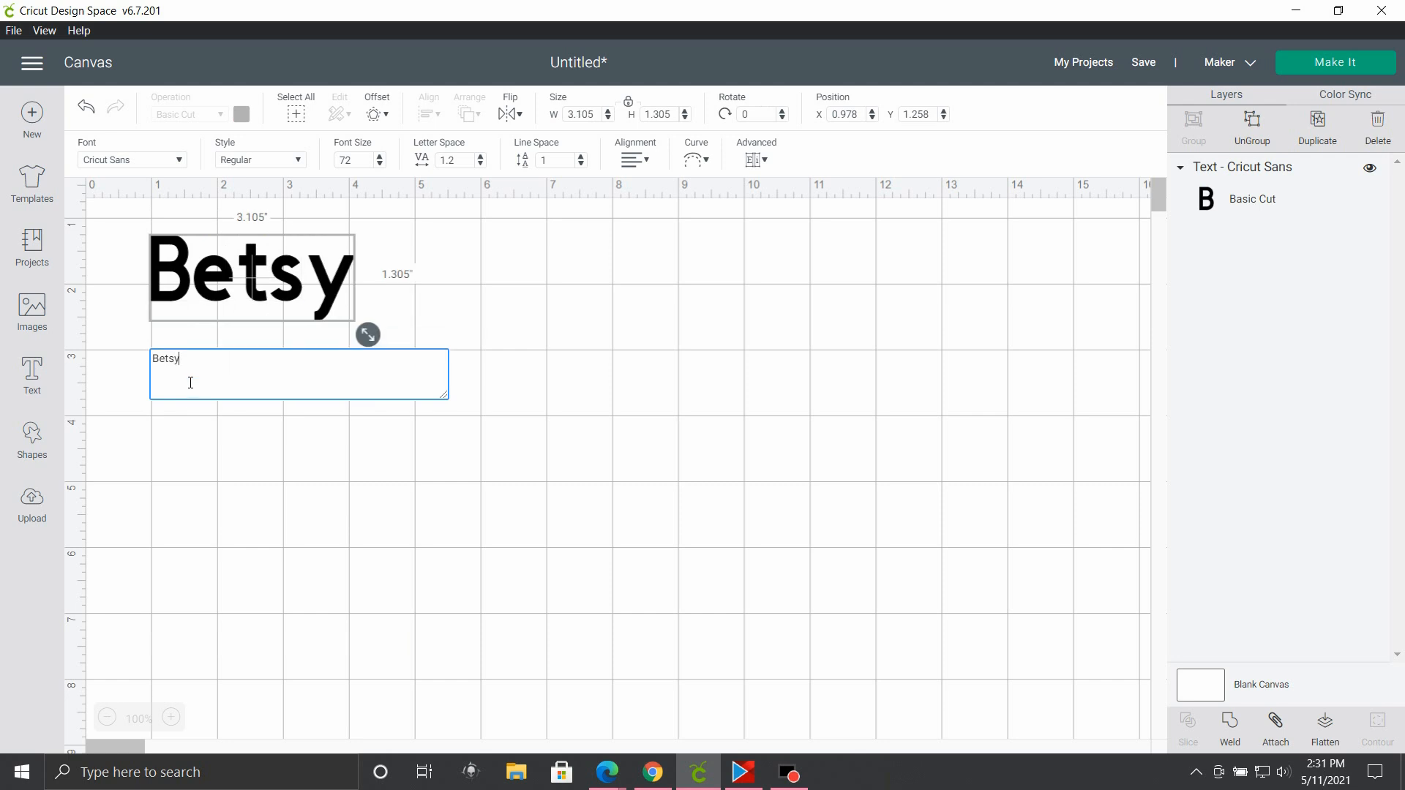
drag(368, 335, 661, 458)
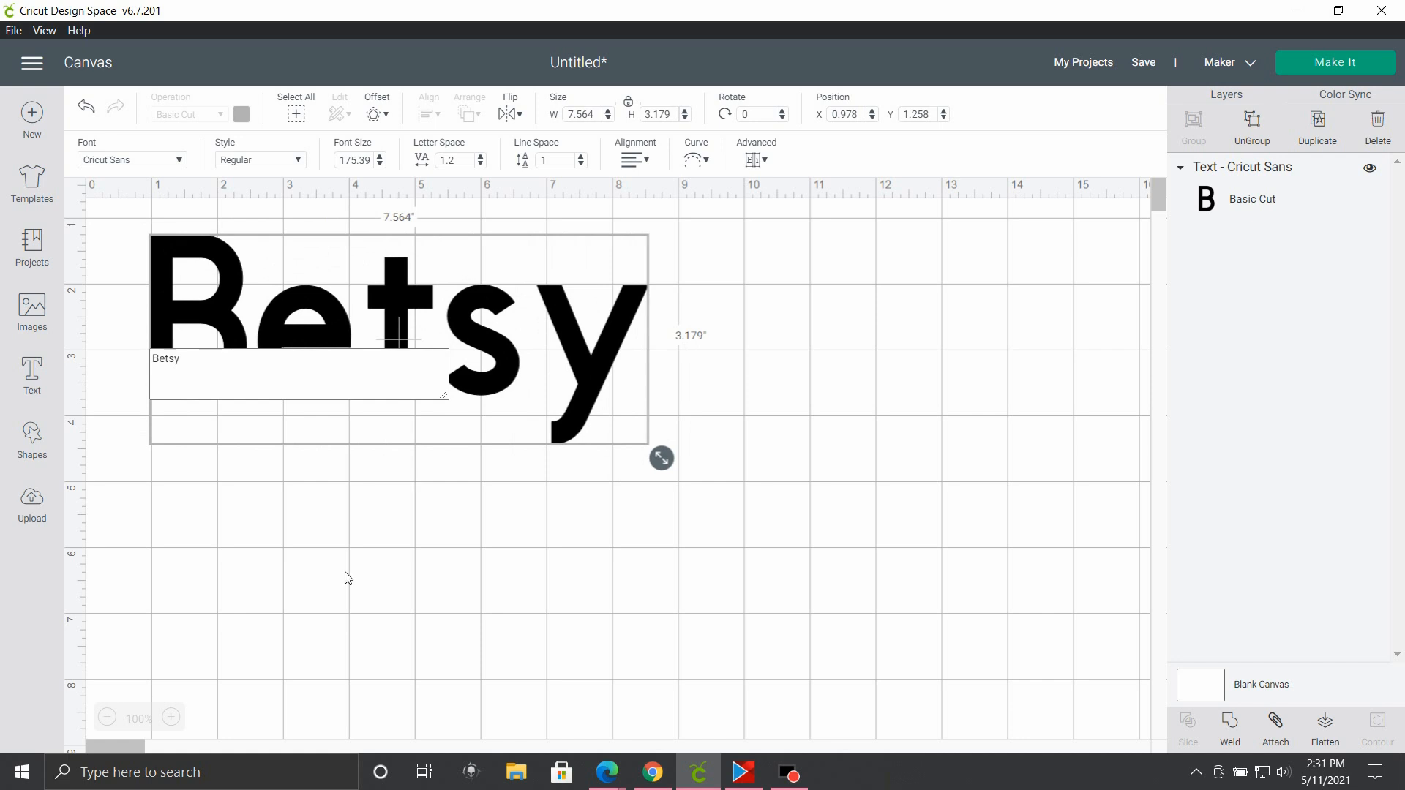
click(411, 567)
Start an offset on the name text with rounded corners and try distances of -0.139, 0 and 0.236 in
click(403, 319)
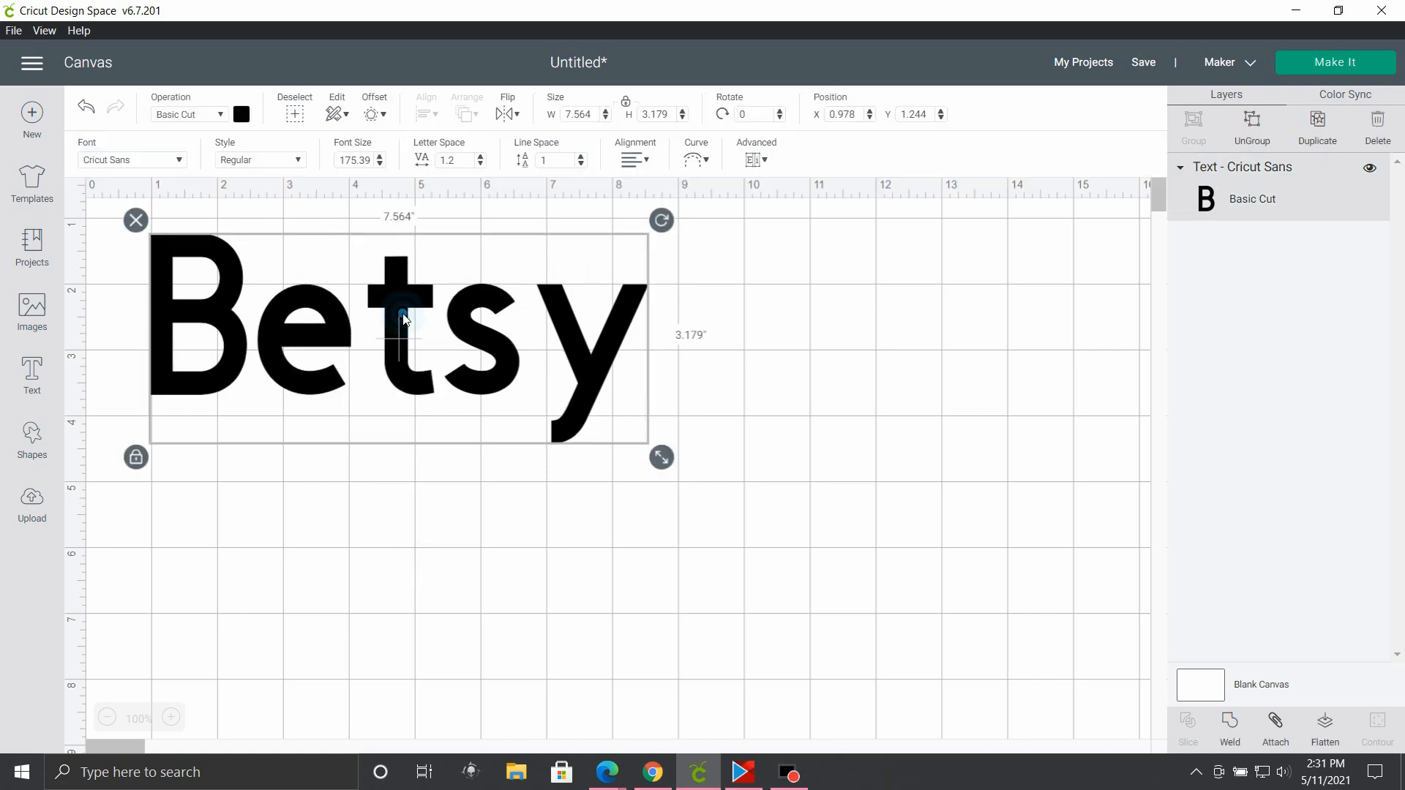
click(388, 120)
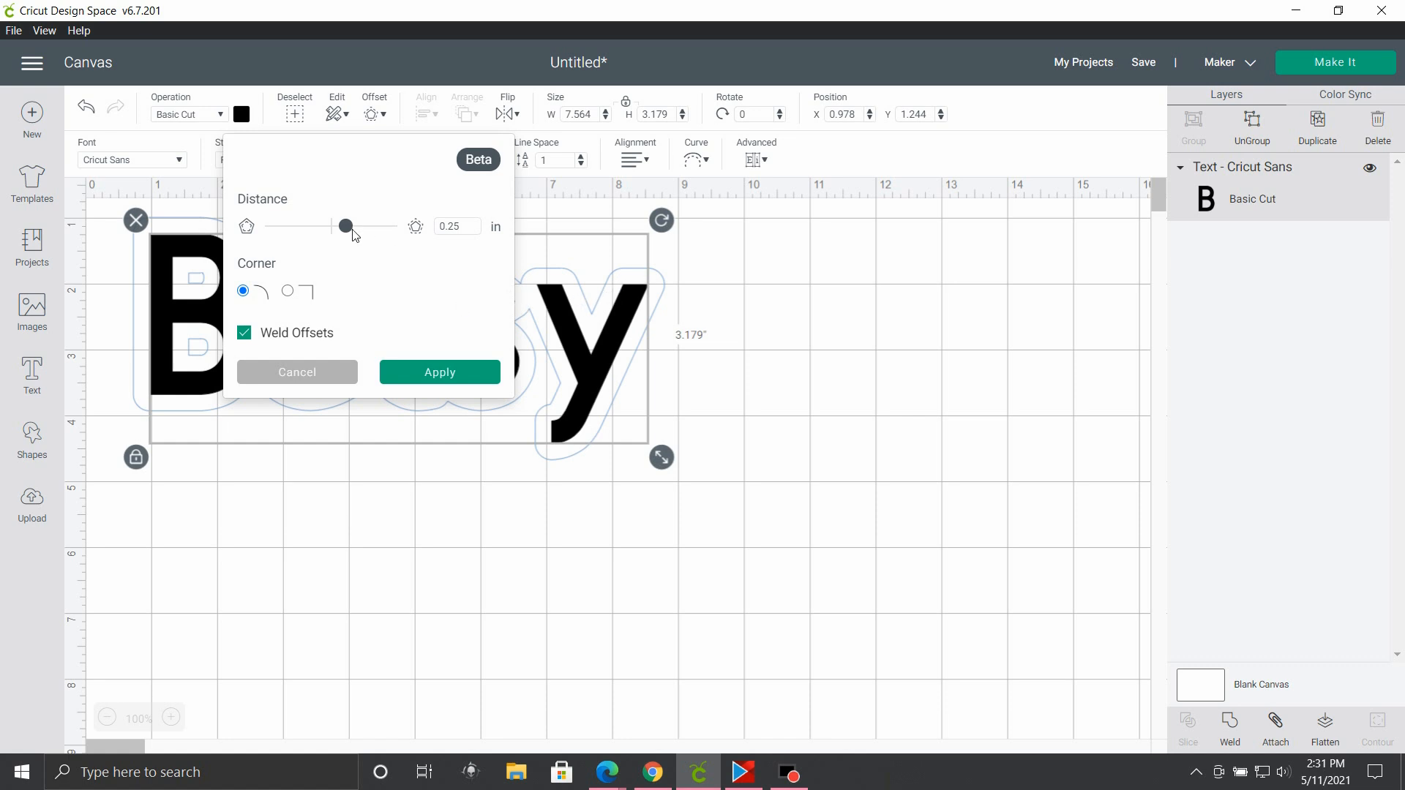
mouse_move(354, 233)
mouse_down()
mouse_move(401, 239)
mouse_move(315, 241)
mouse_move(329, 243)
mouse_up()
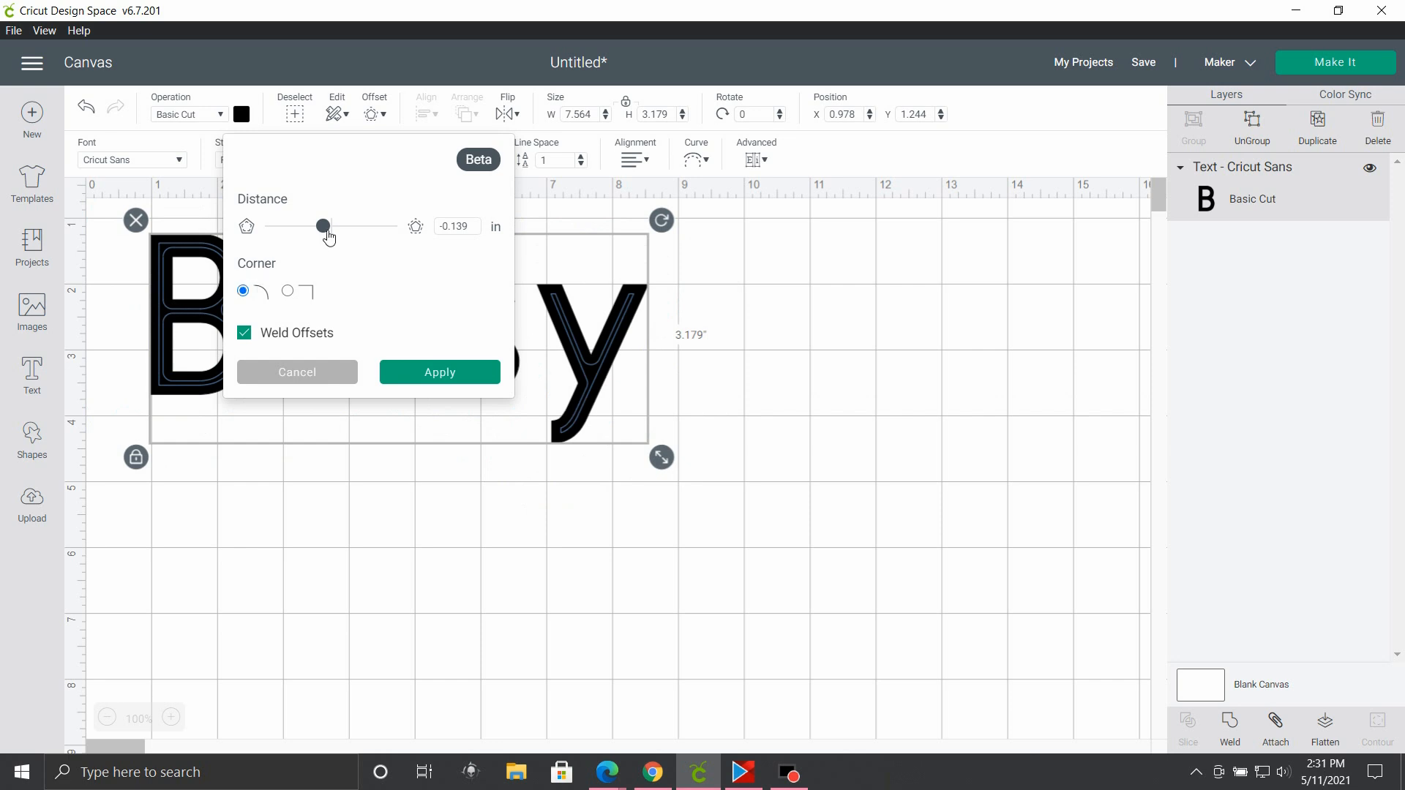
drag(329, 237, 339, 238)
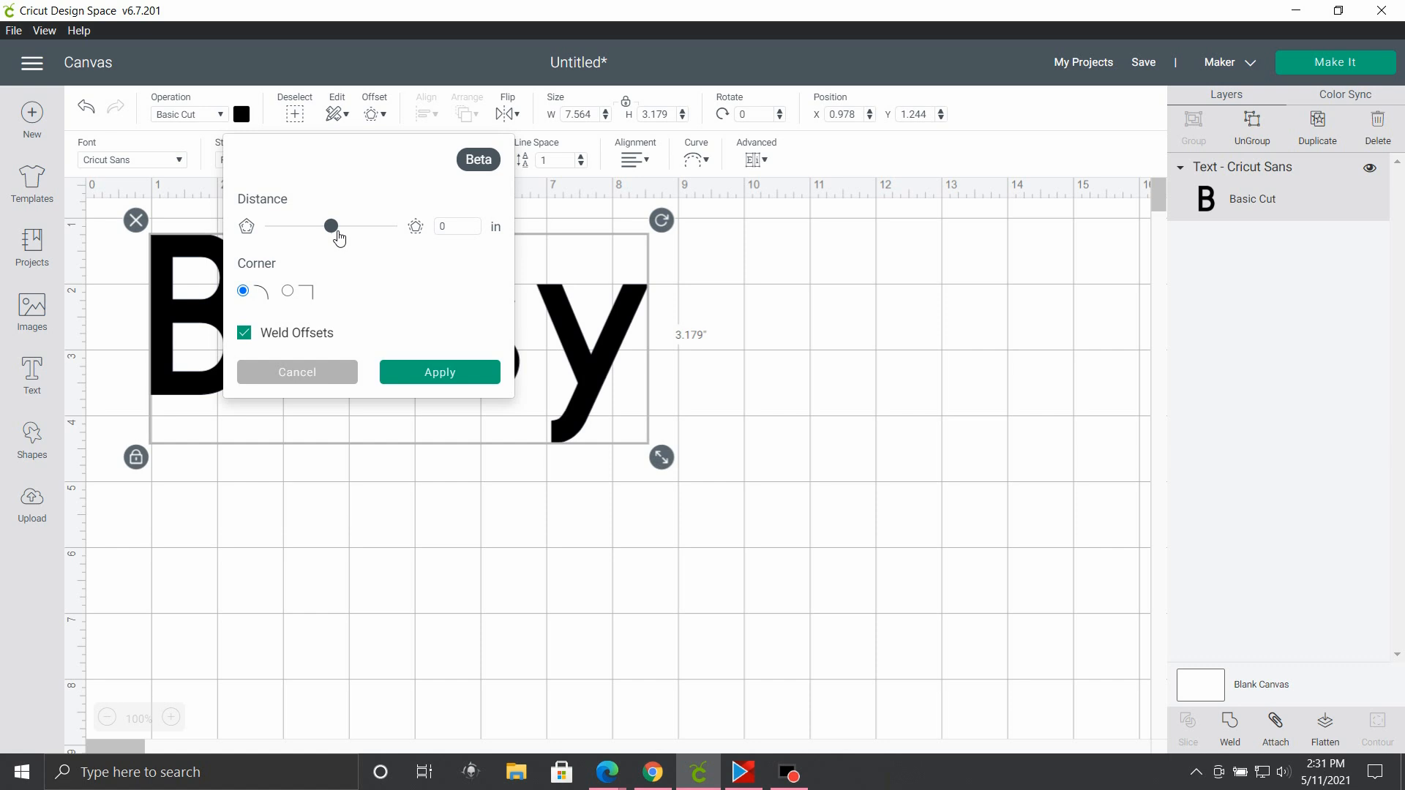
mouse_move(339, 237)
mouse_down()
mouse_move(378, 238)
mouse_move(352, 243)
mouse_up()
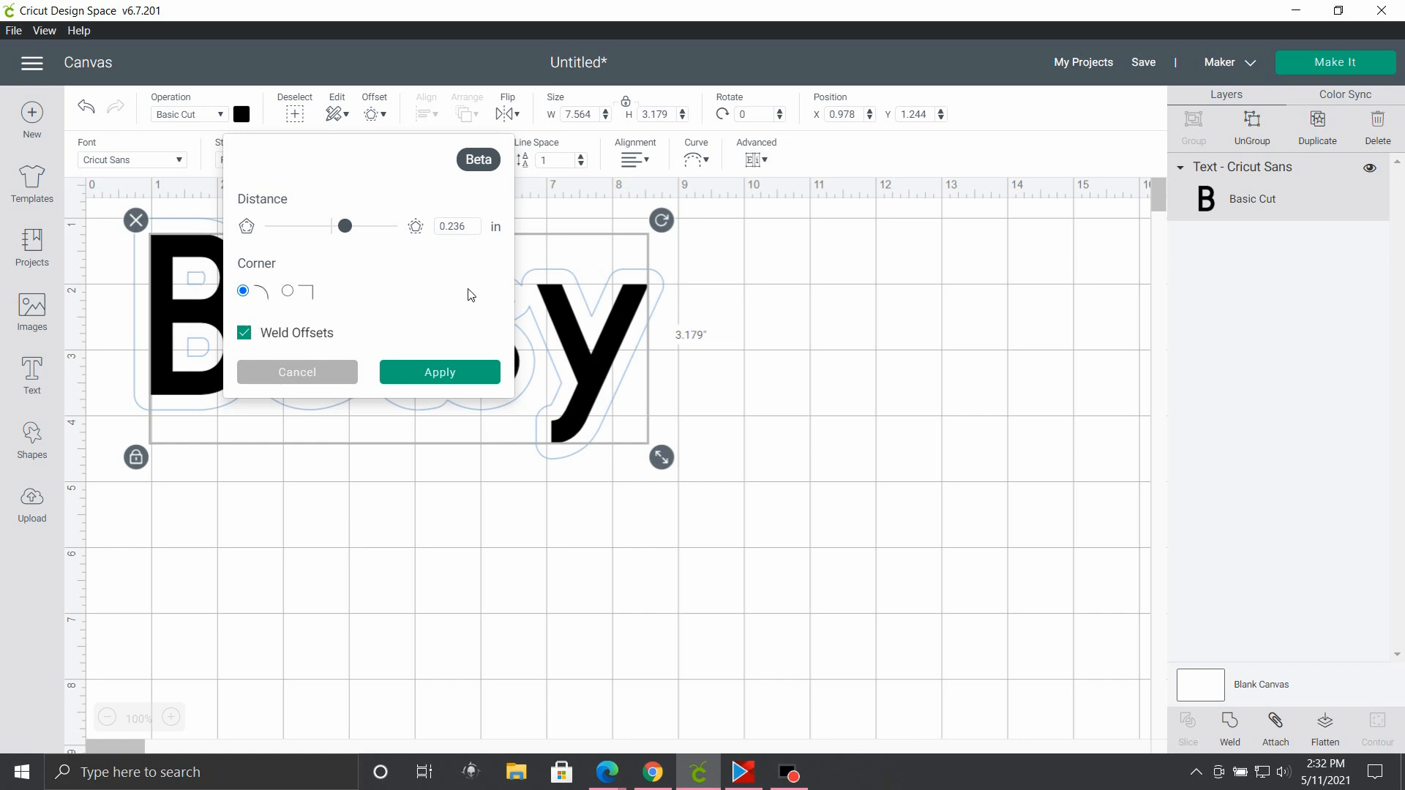
Switch the offset to square corners, set its distance to 0.361 in and apply it
click(293, 292)
click(322, 157)
click(345, 228)
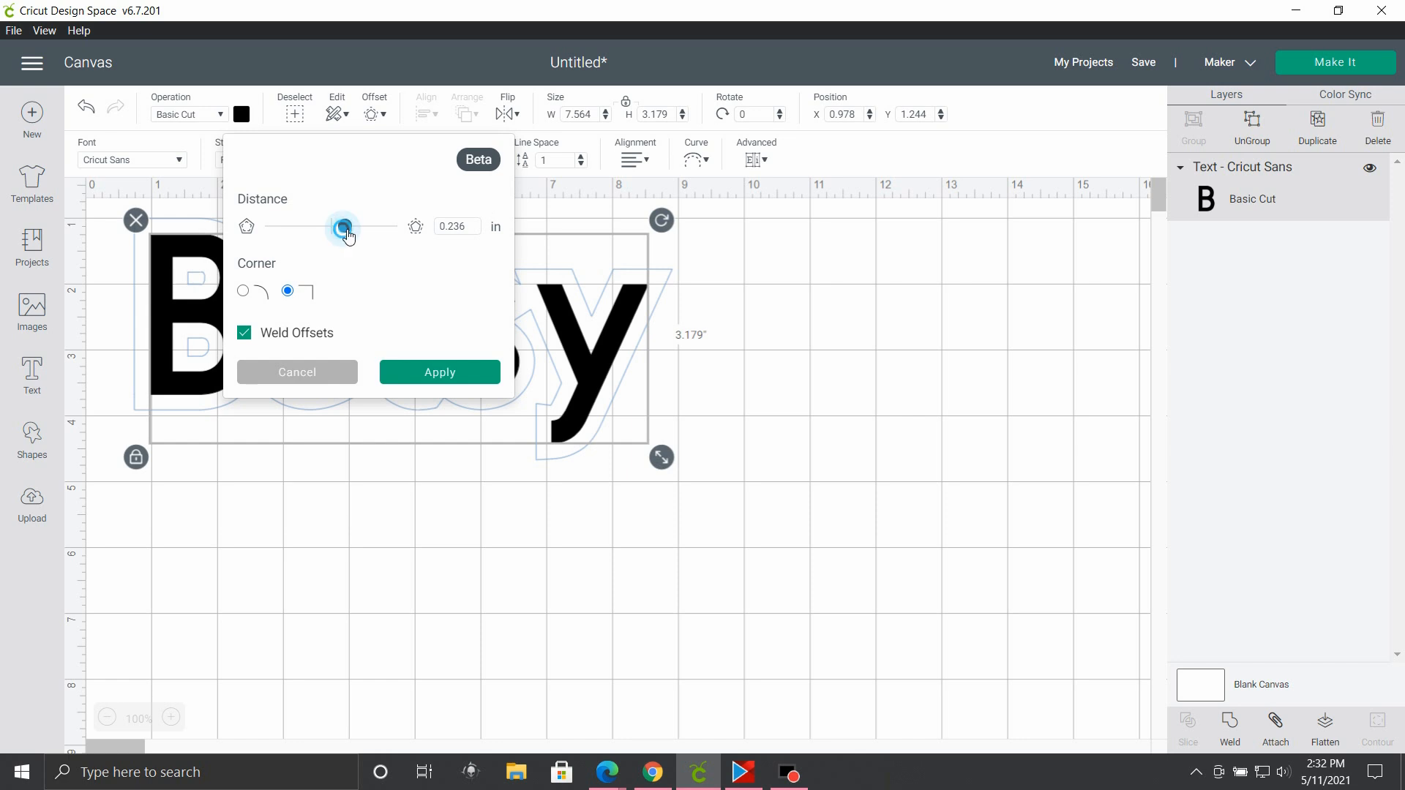
drag(352, 237, 354, 237)
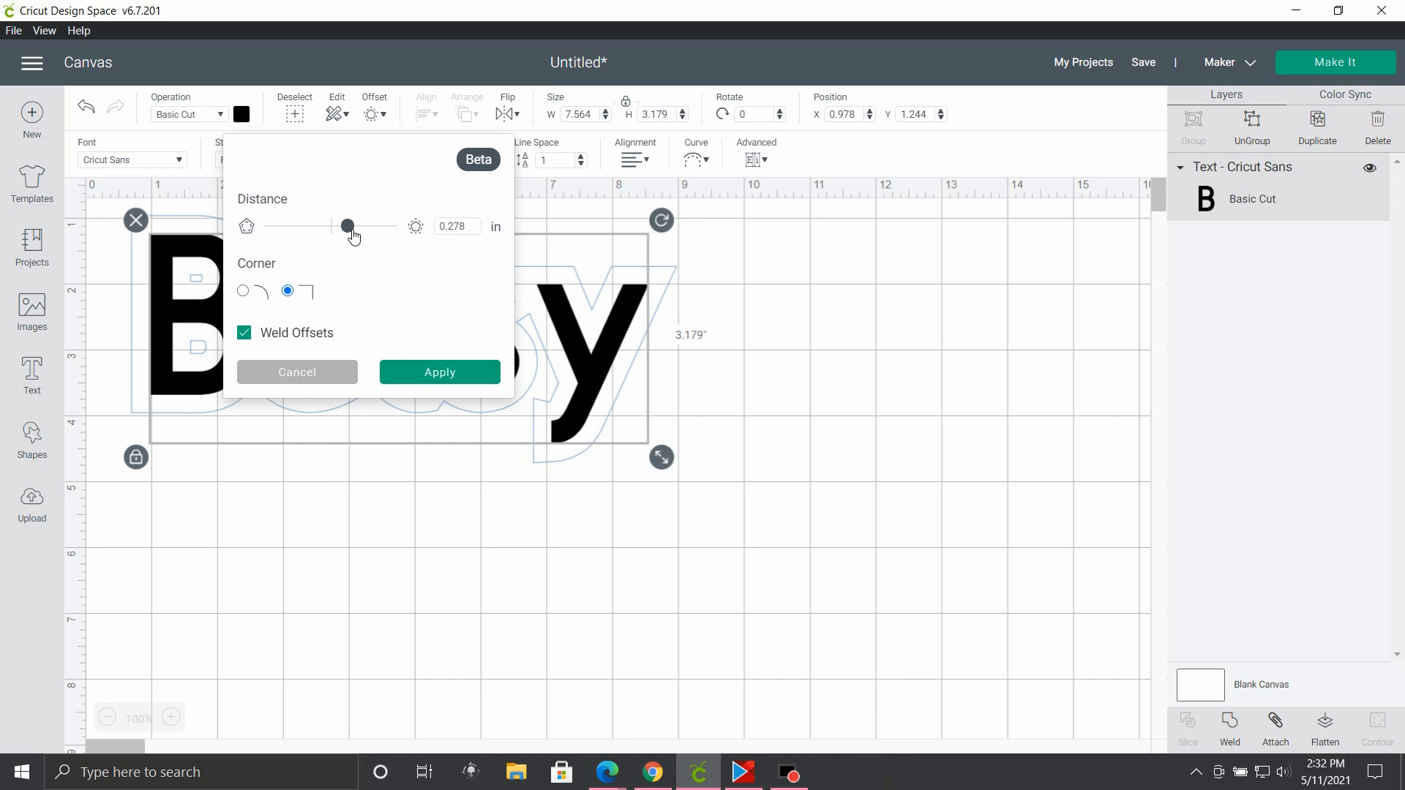
drag(354, 237, 359, 237)
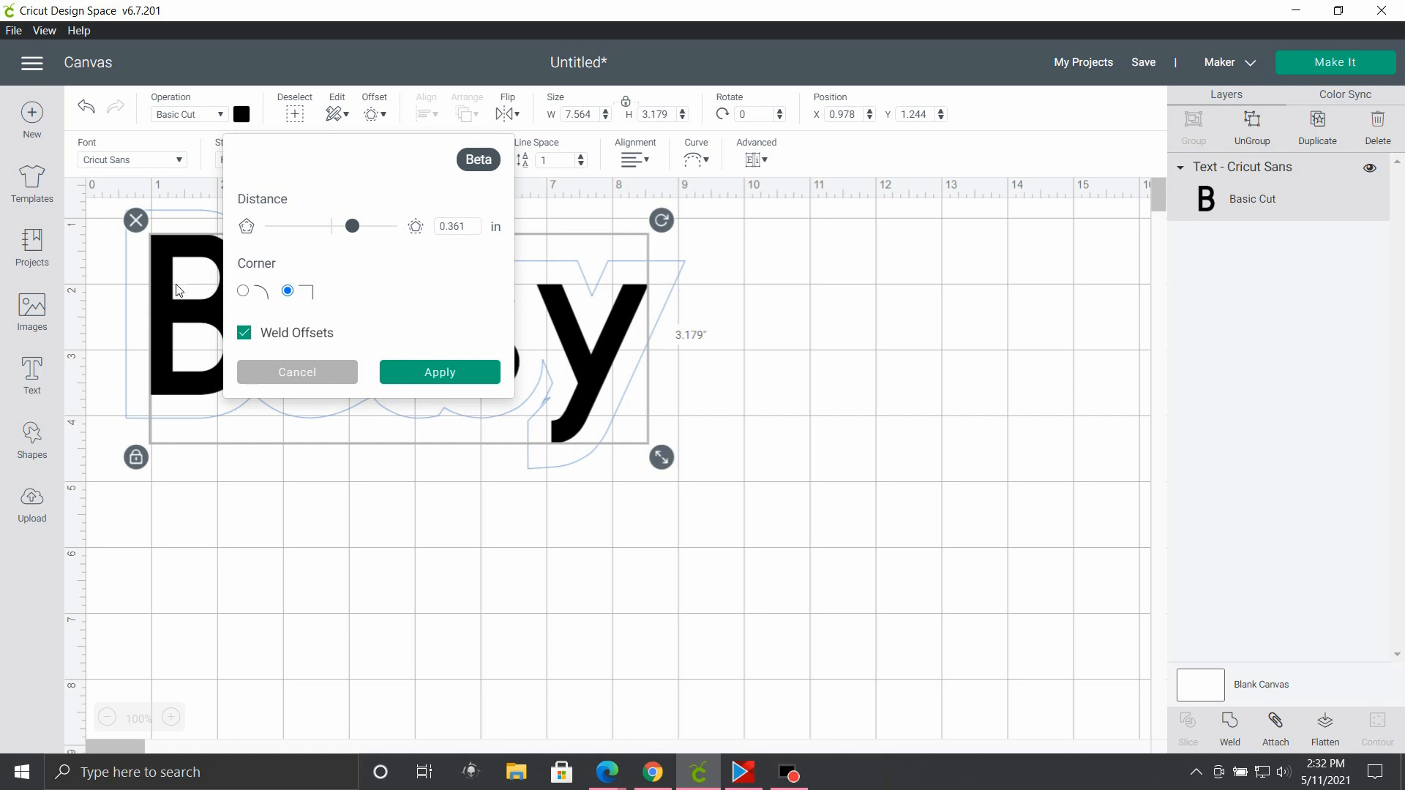
click(461, 373)
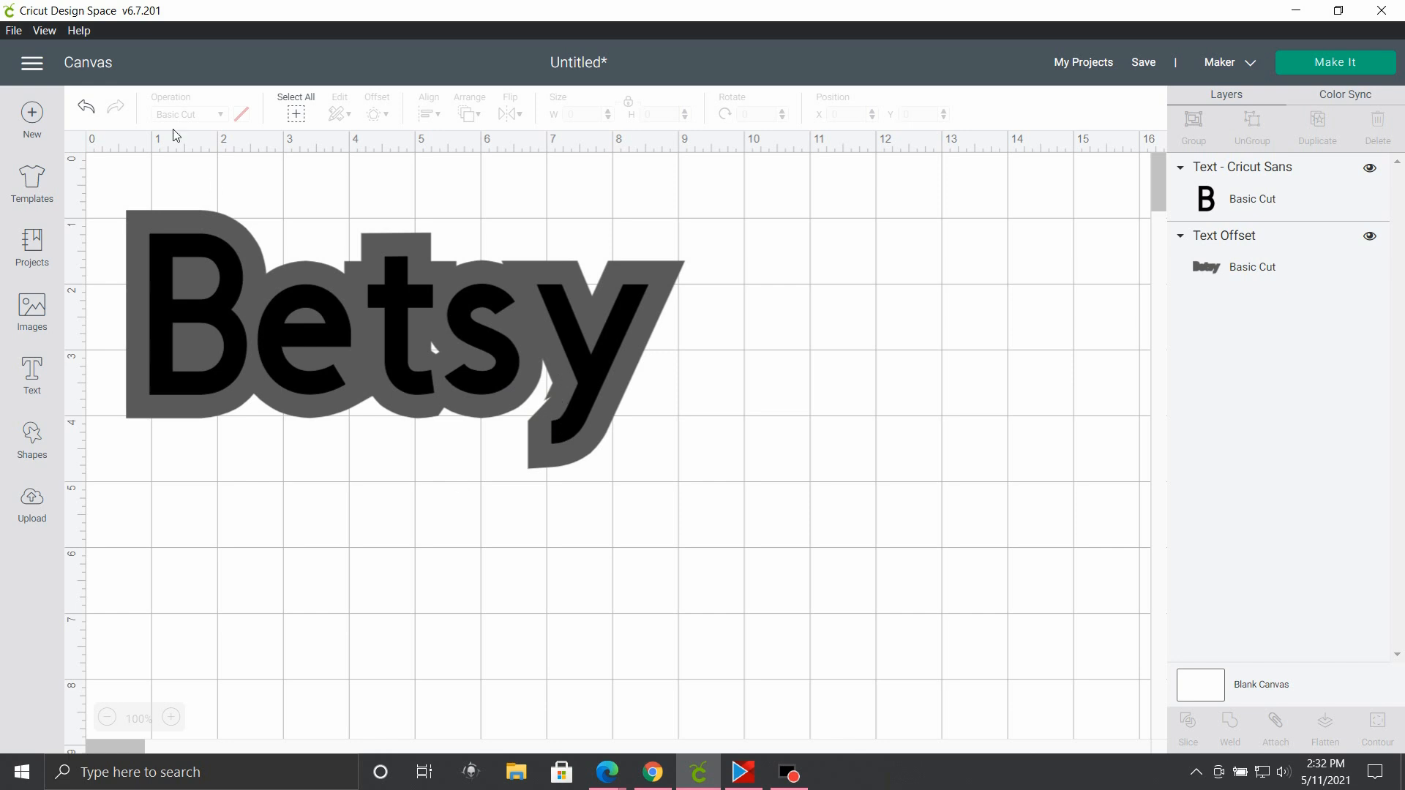
Undo the applied offset and delete the leftover outline around the name text
click(86, 108)
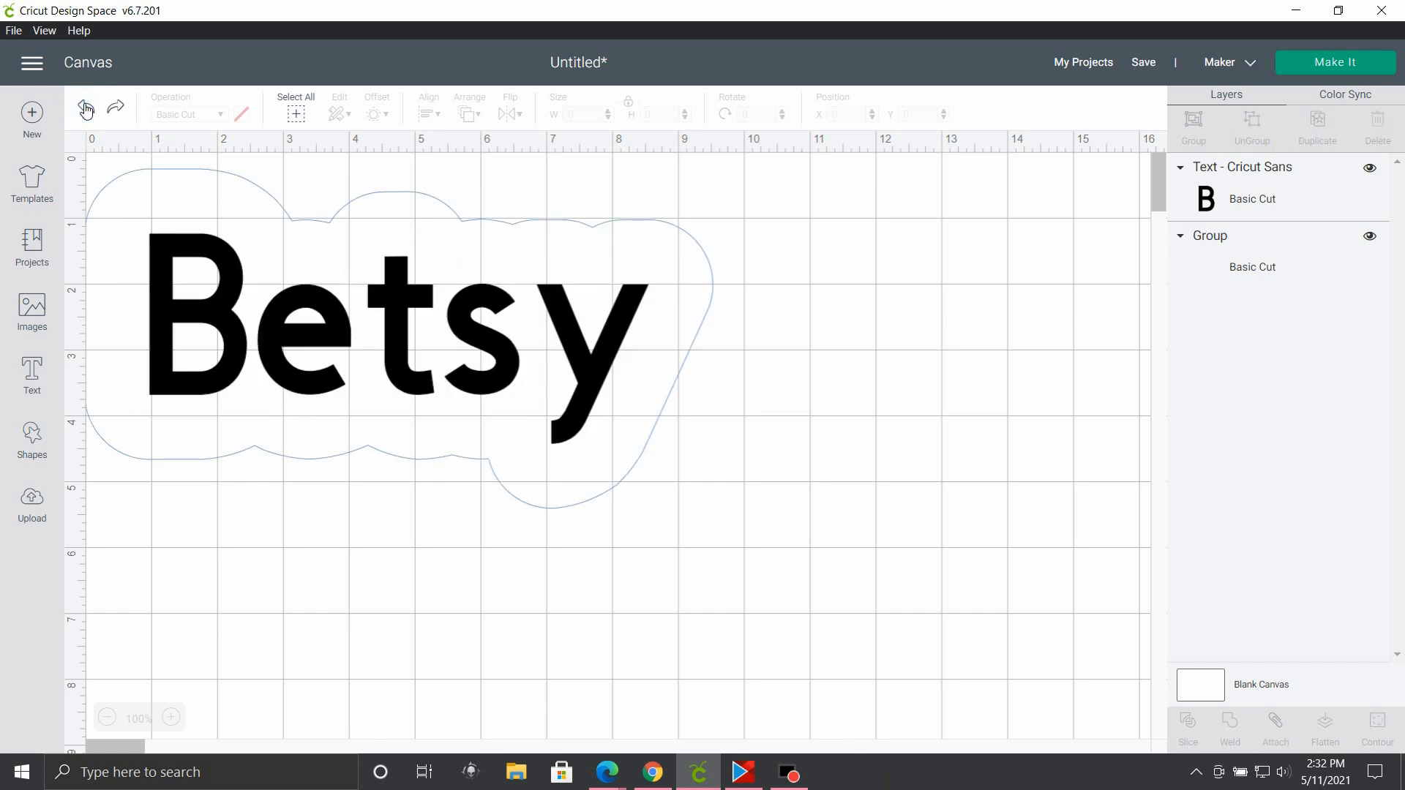
click(416, 326)
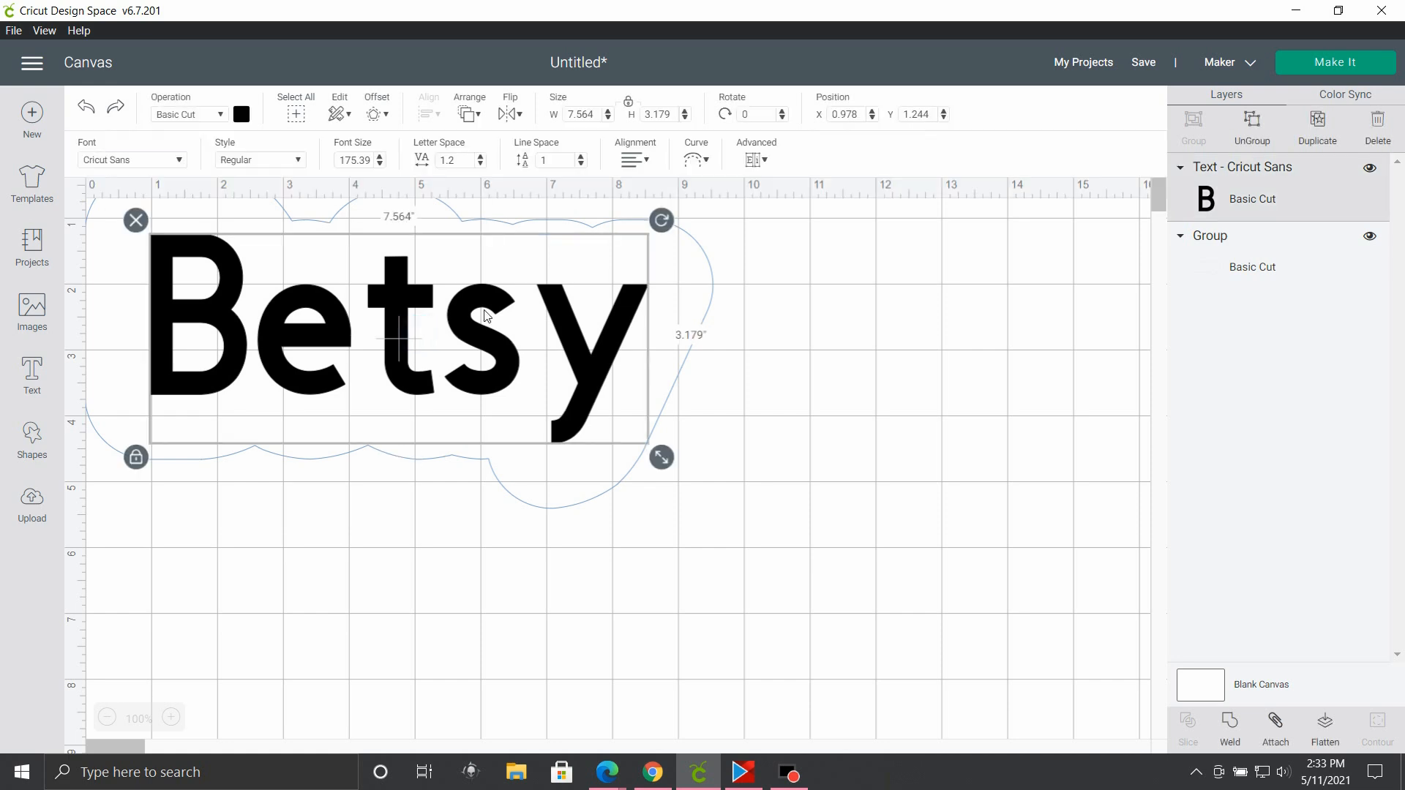
click(709, 275)
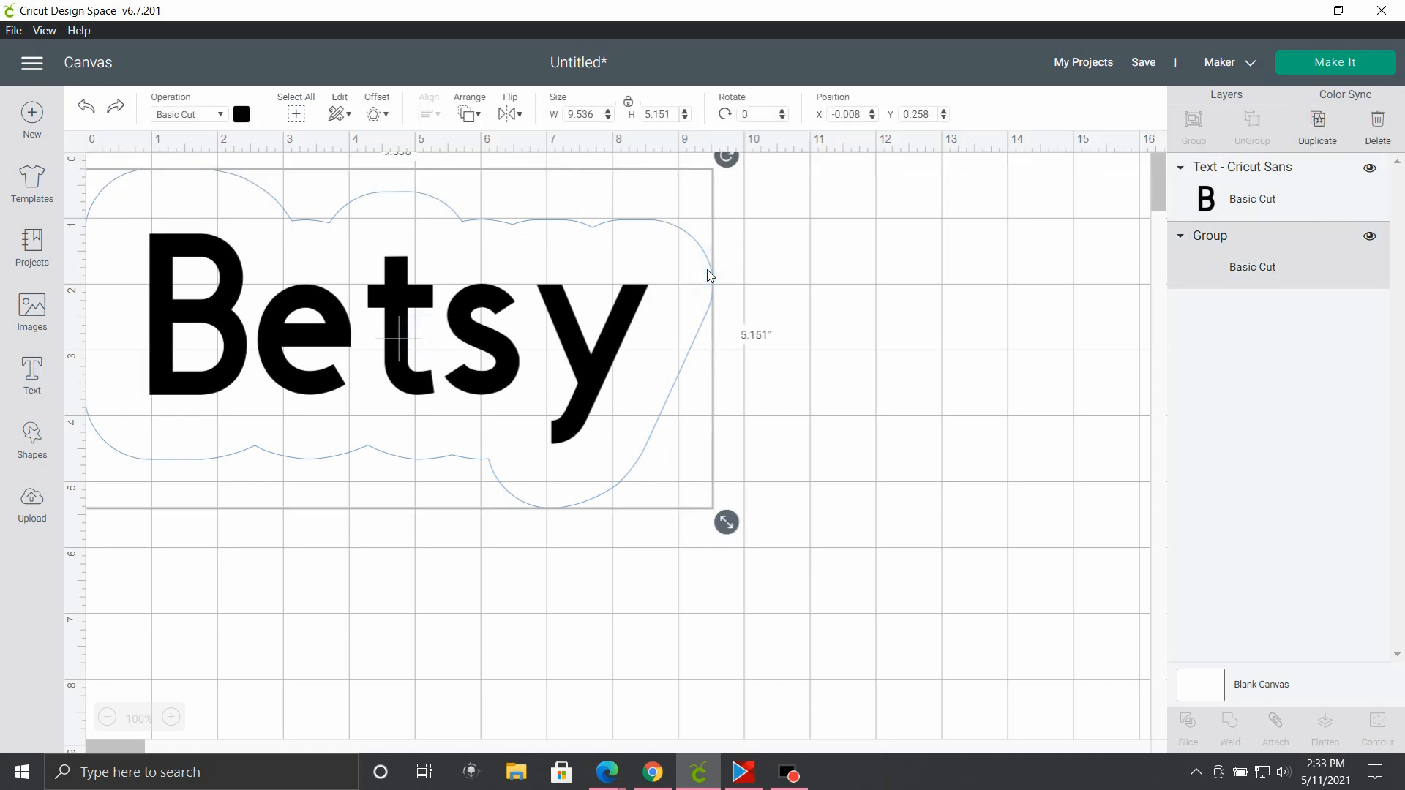
key(Delete)
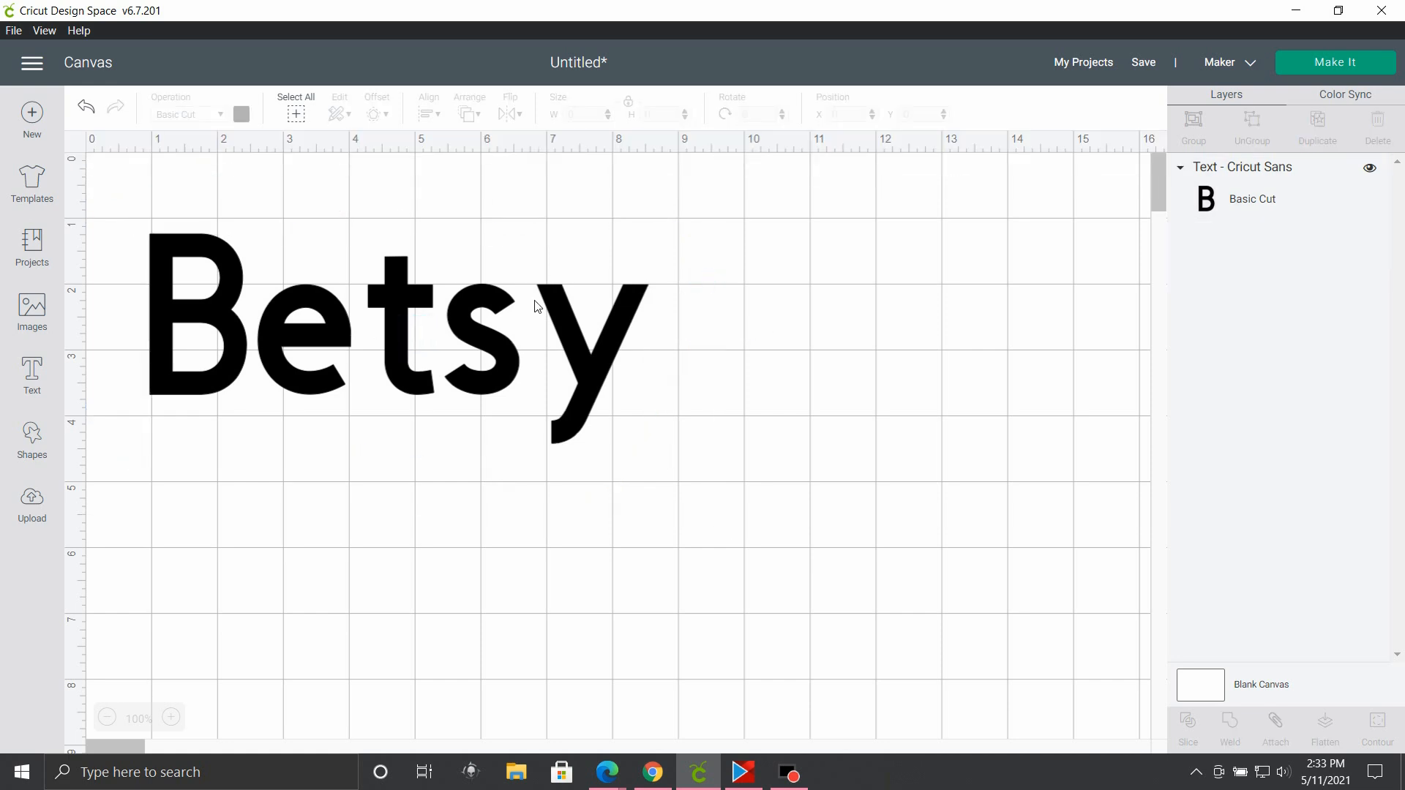
Apply a square-cornered offset of 0.208 in around the name text
click(573, 327)
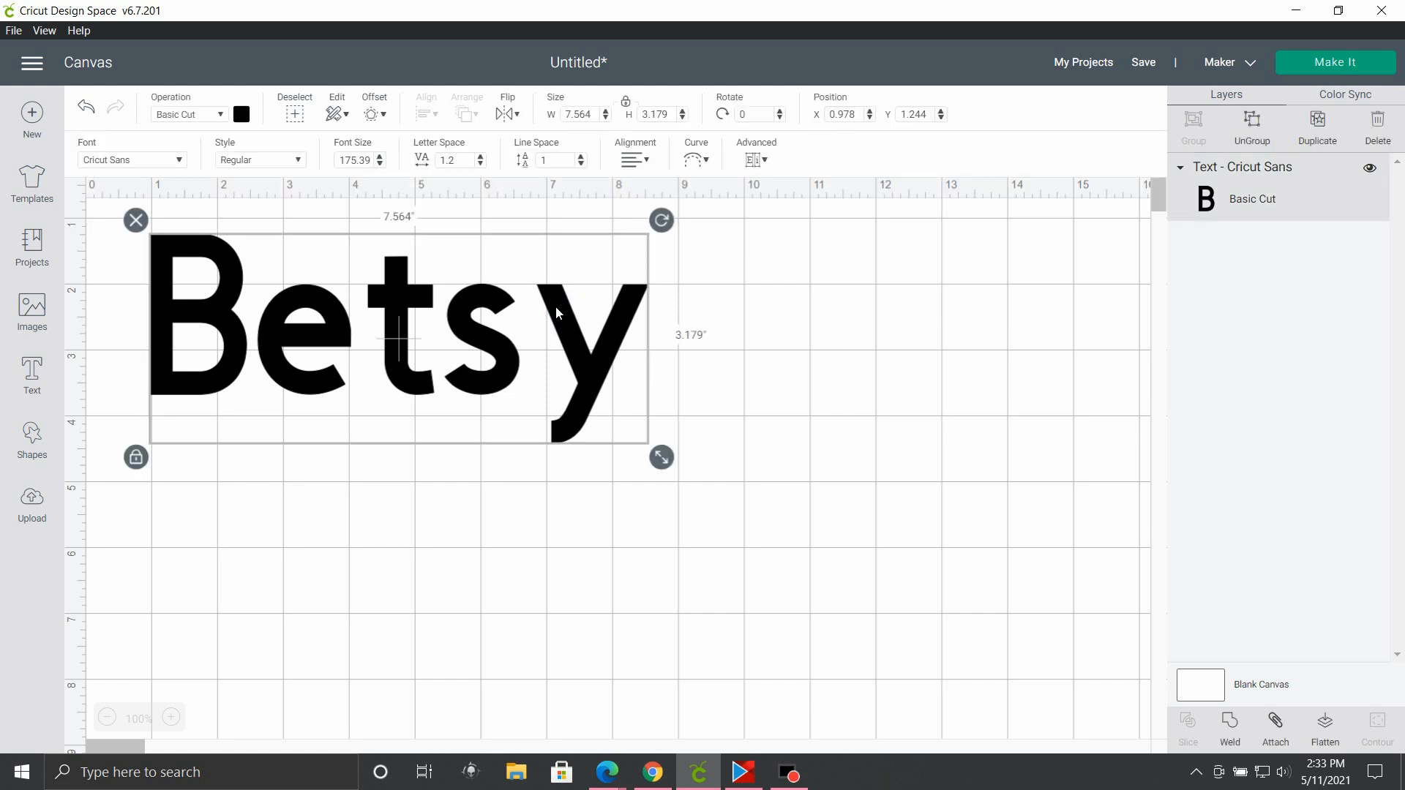
click(376, 114)
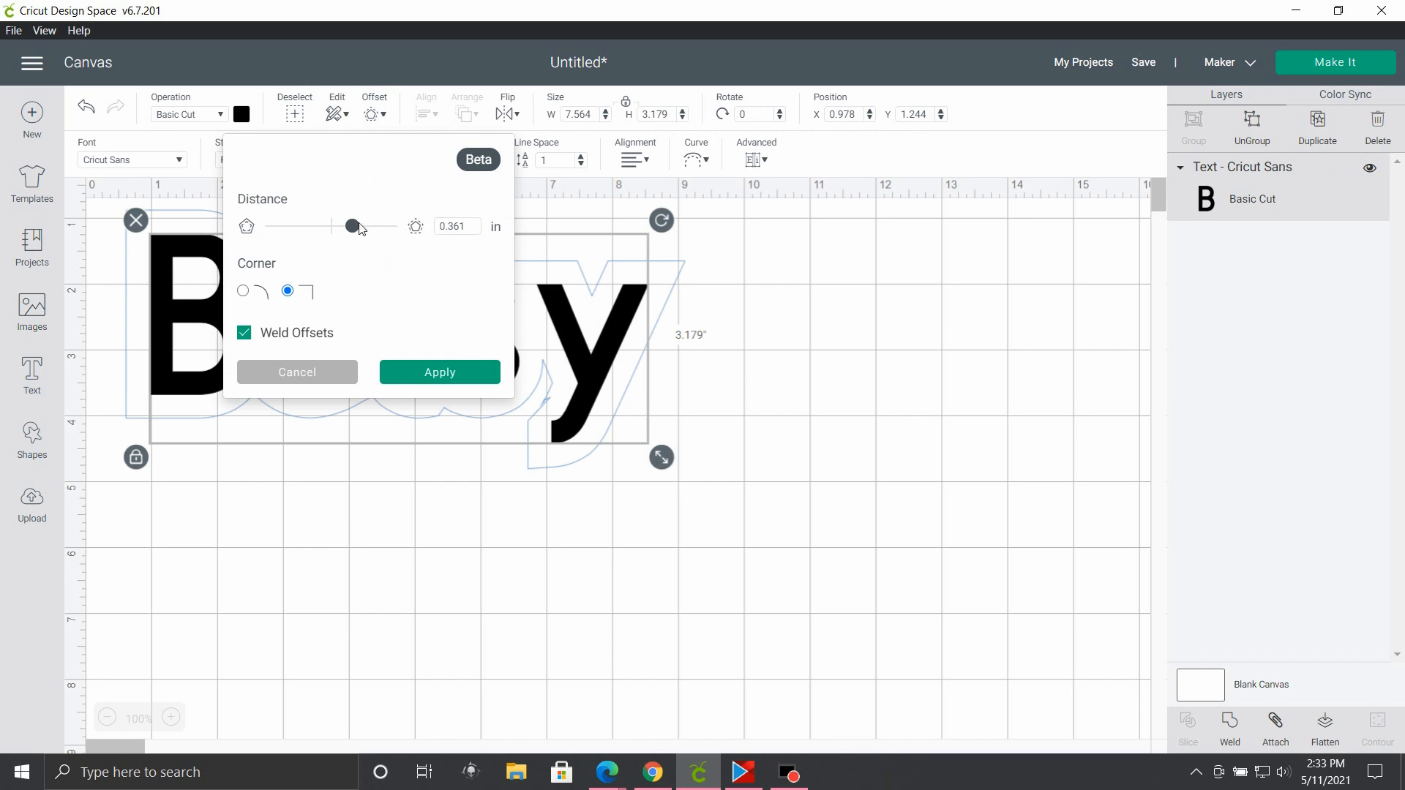
drag(364, 232, 357, 233)
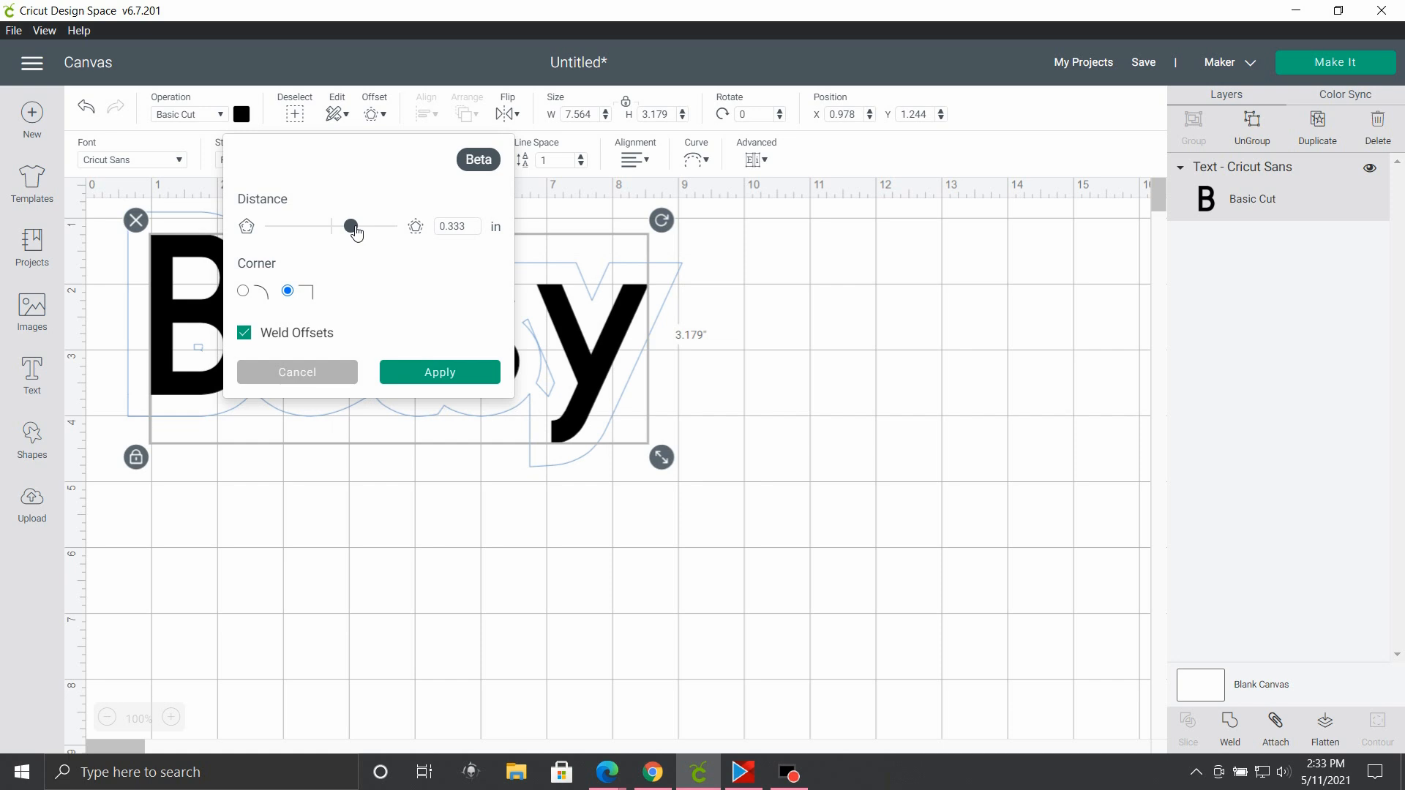
drag(356, 233, 353, 233)
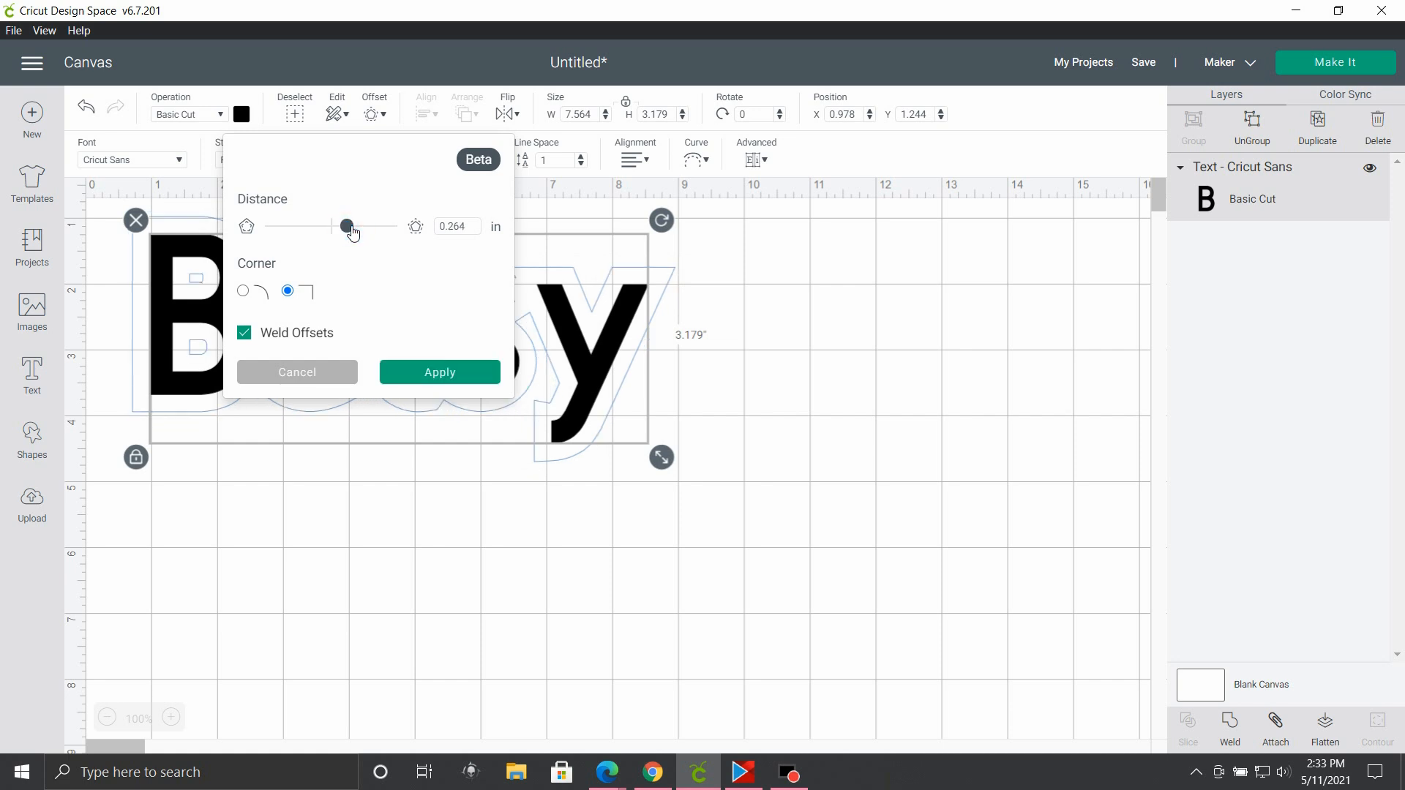
drag(352, 232, 349, 232)
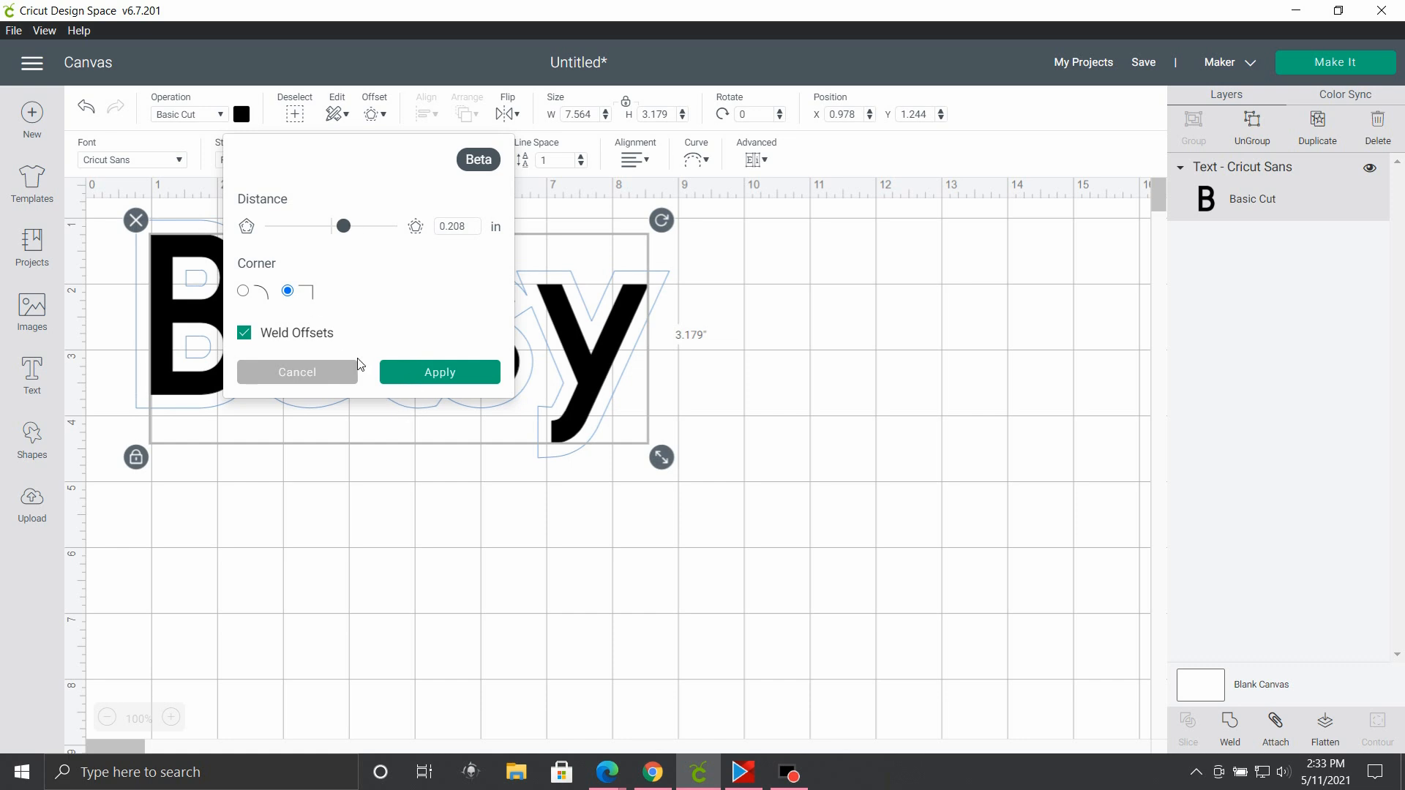
click(405, 375)
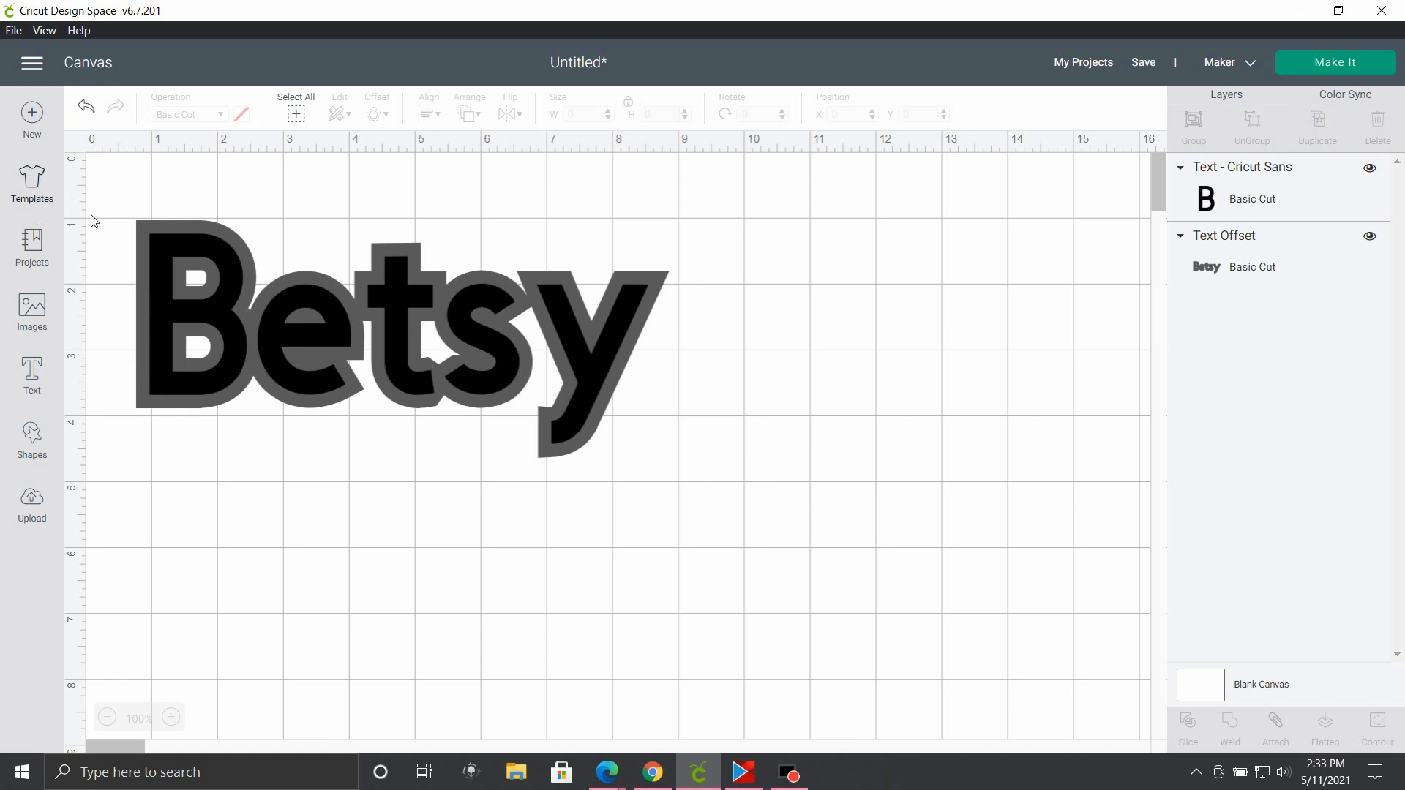
Slice the name text together with its offset shape
drag(97, 160, 740, 521)
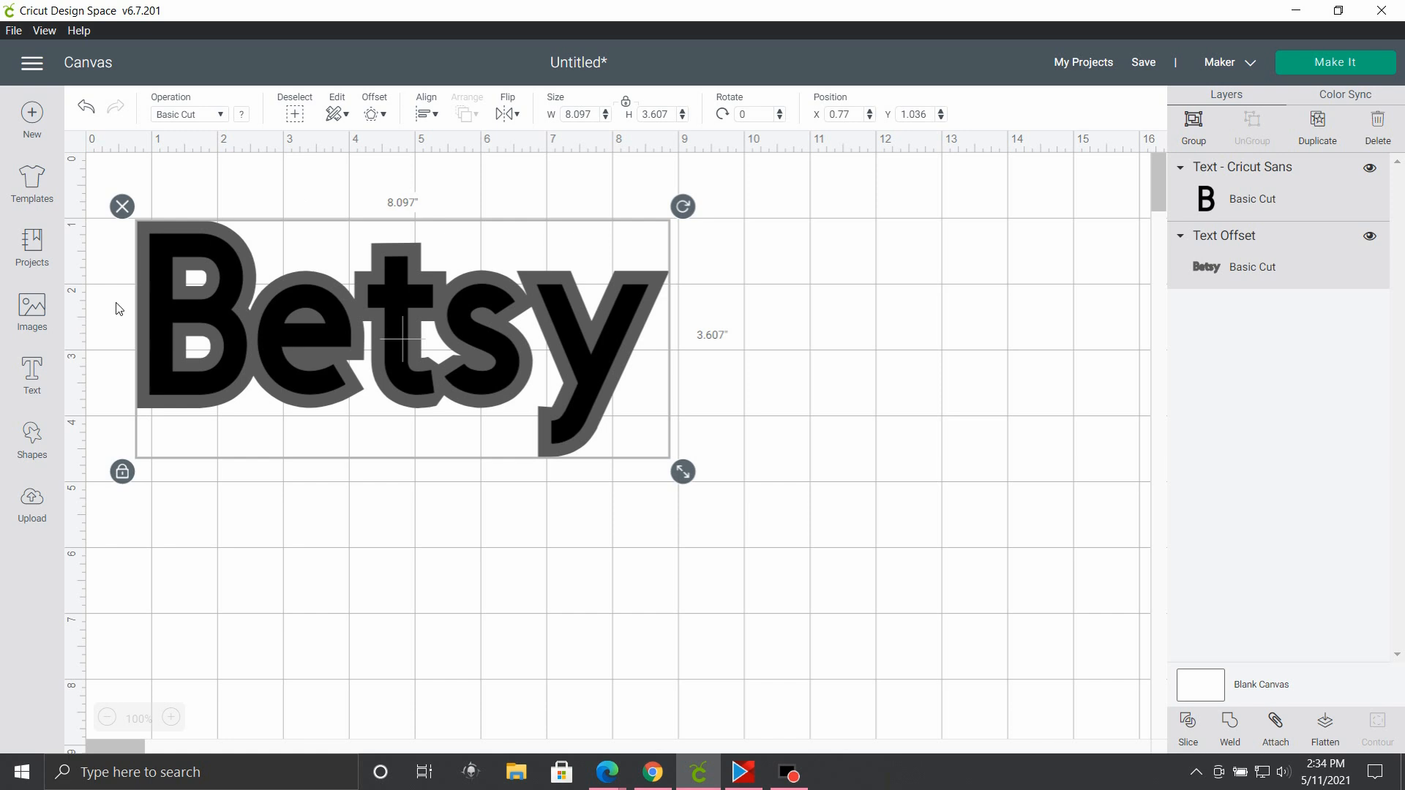
click(1187, 723)
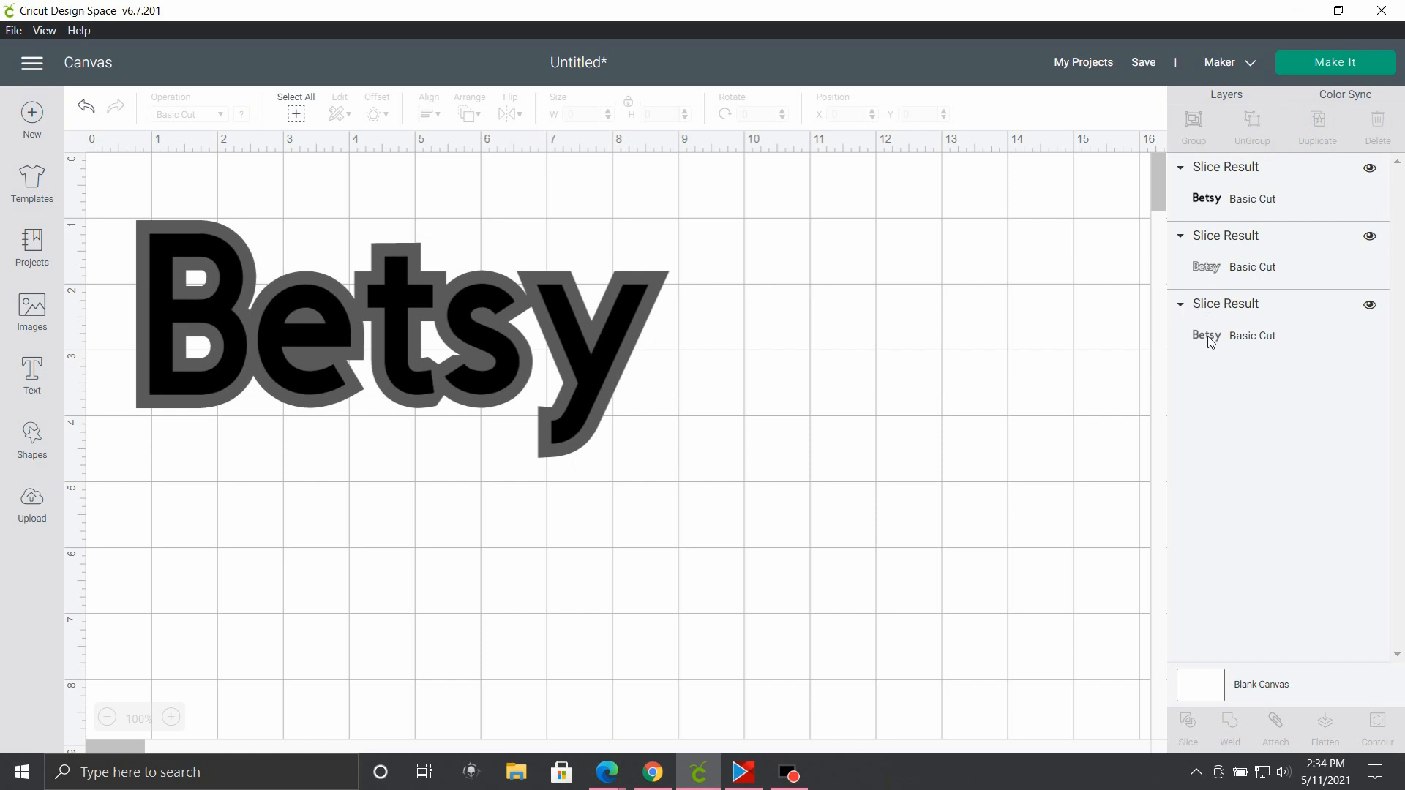
Delete the inner grey slice piece, and hide the black lettering briefly to inspect the remaining outline before showing it again
click(1208, 340)
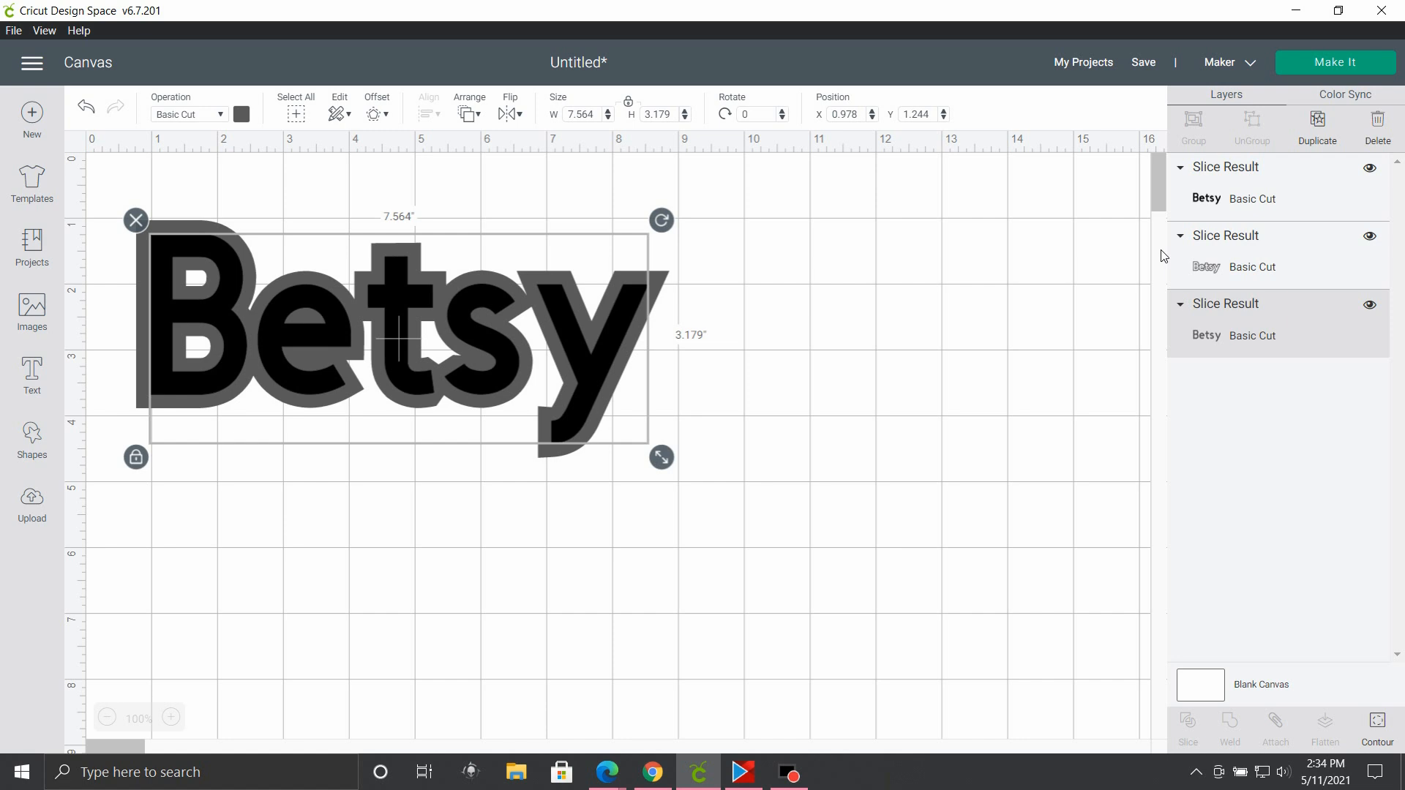
key(Delete)
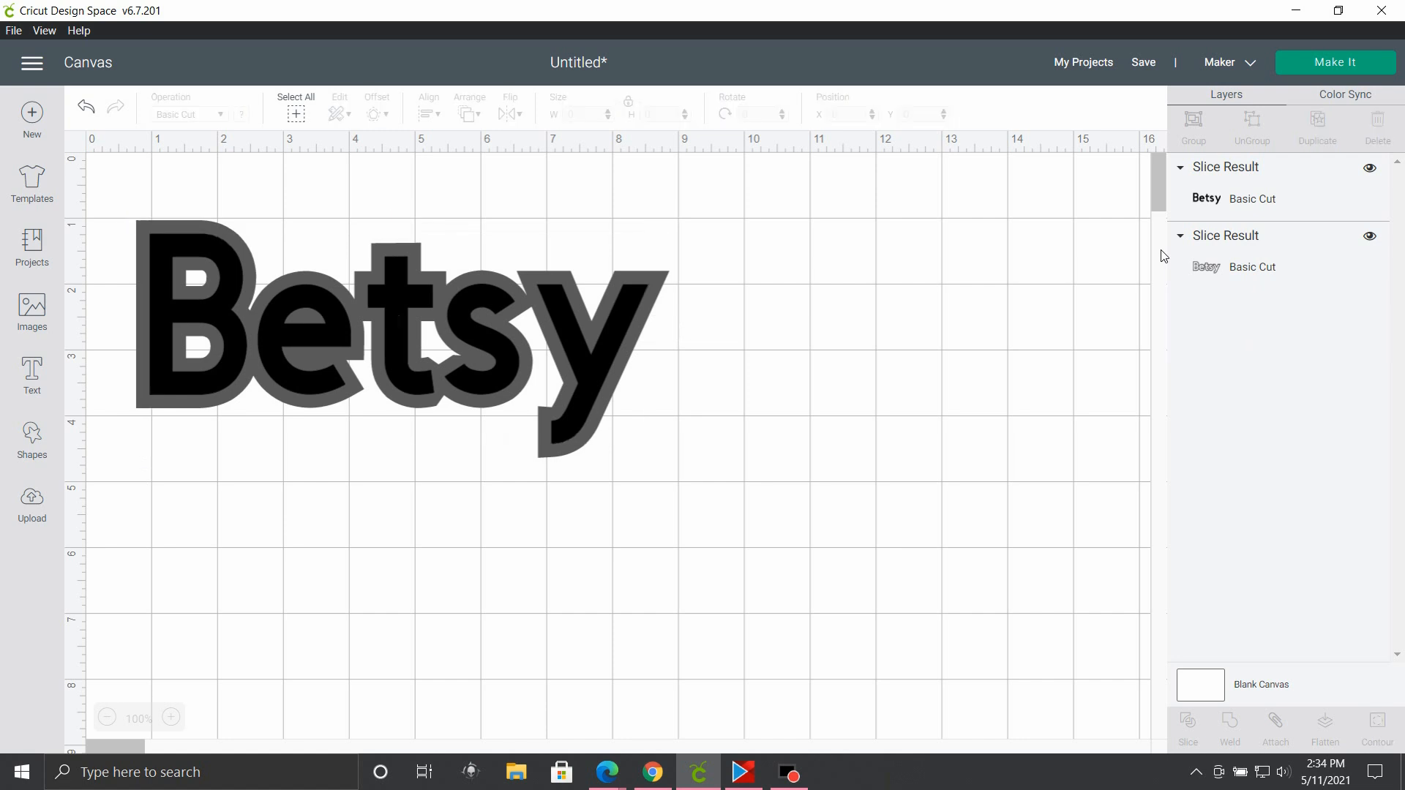
click(1255, 195)
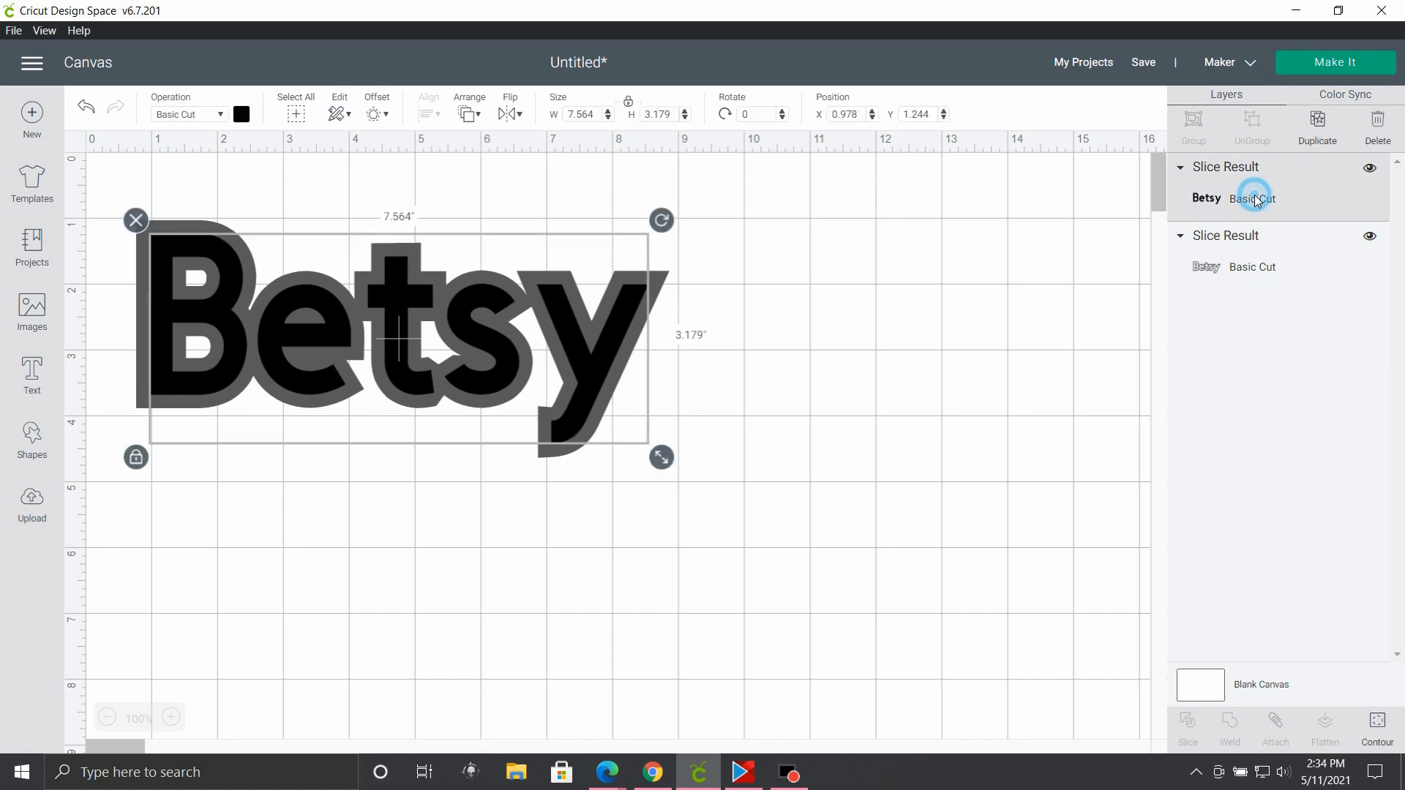
click(1369, 168)
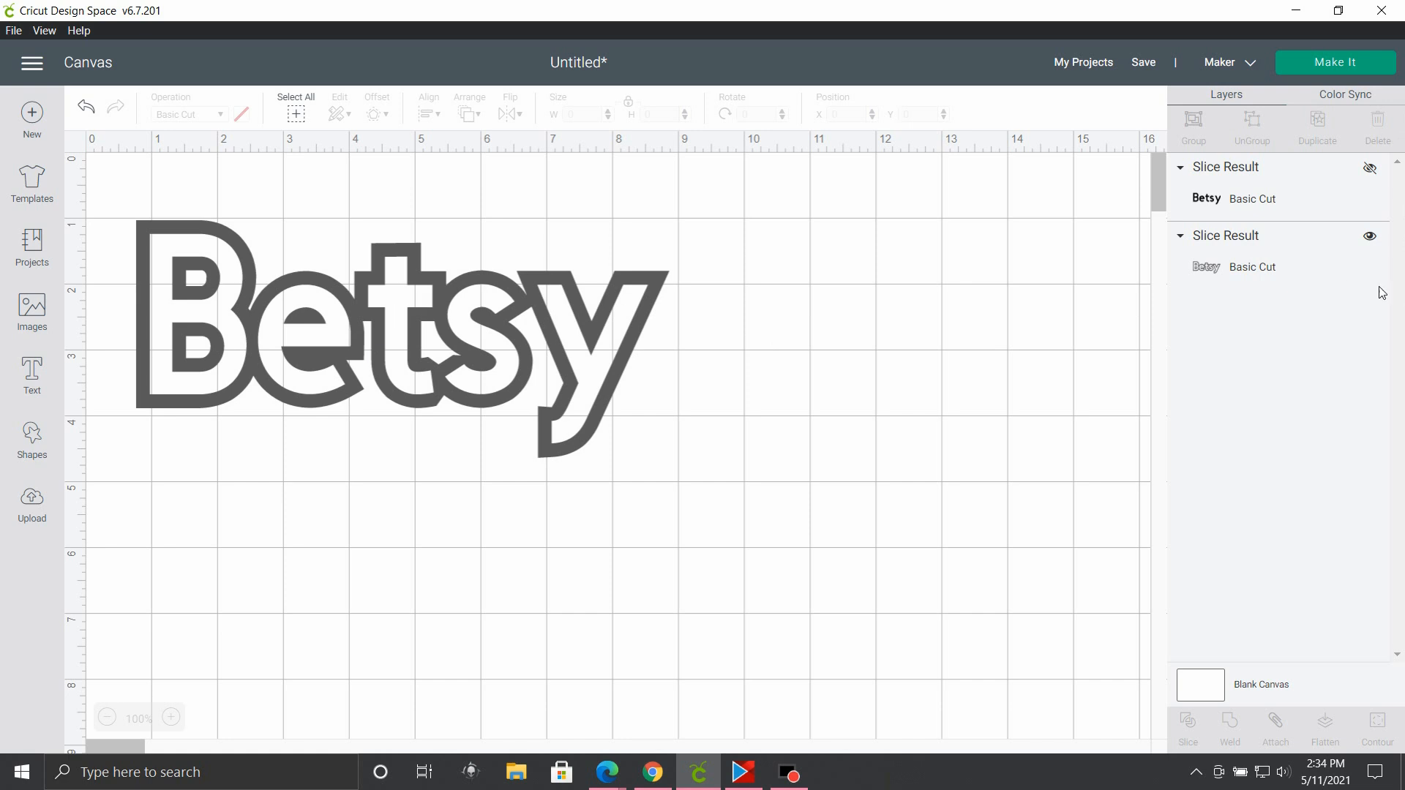
click(1236, 202)
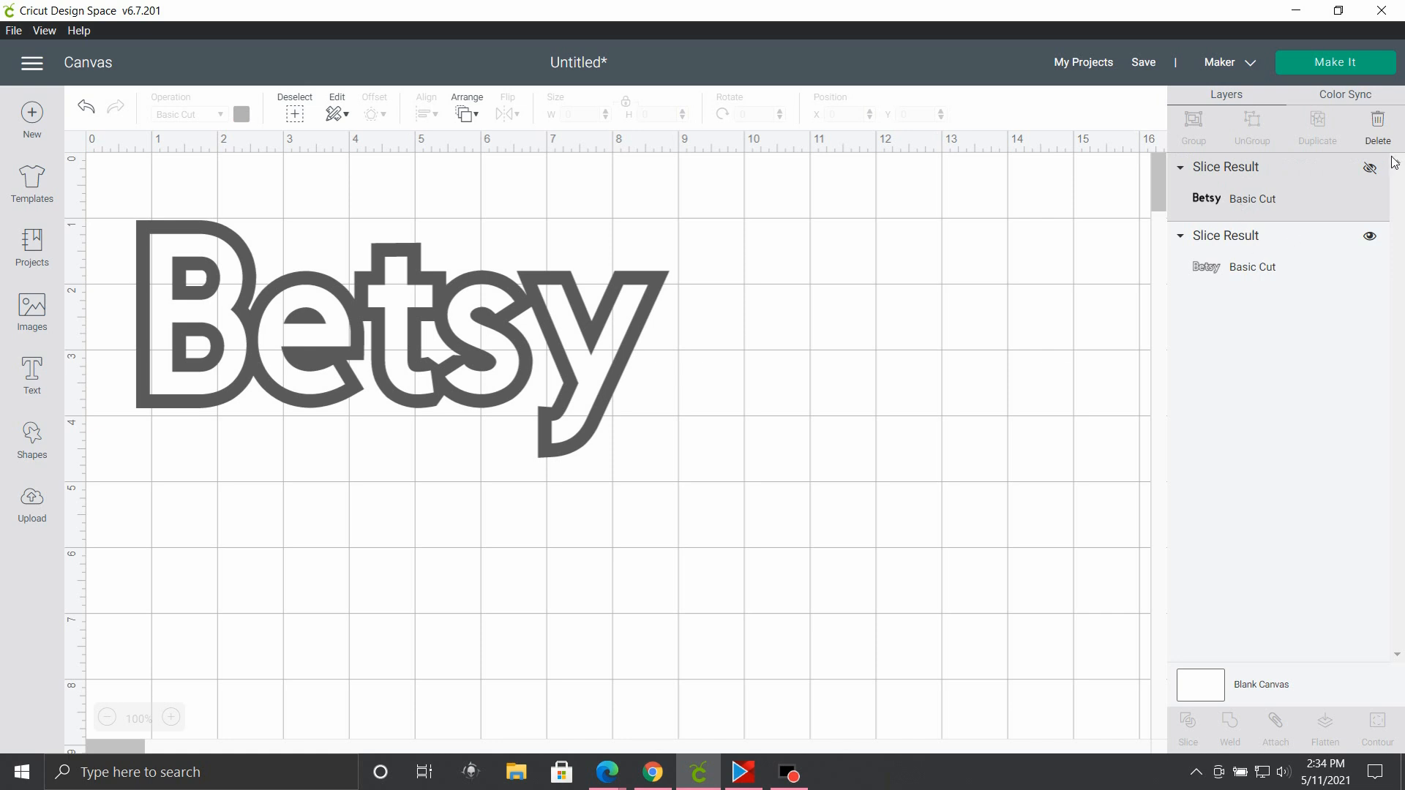
click(1370, 169)
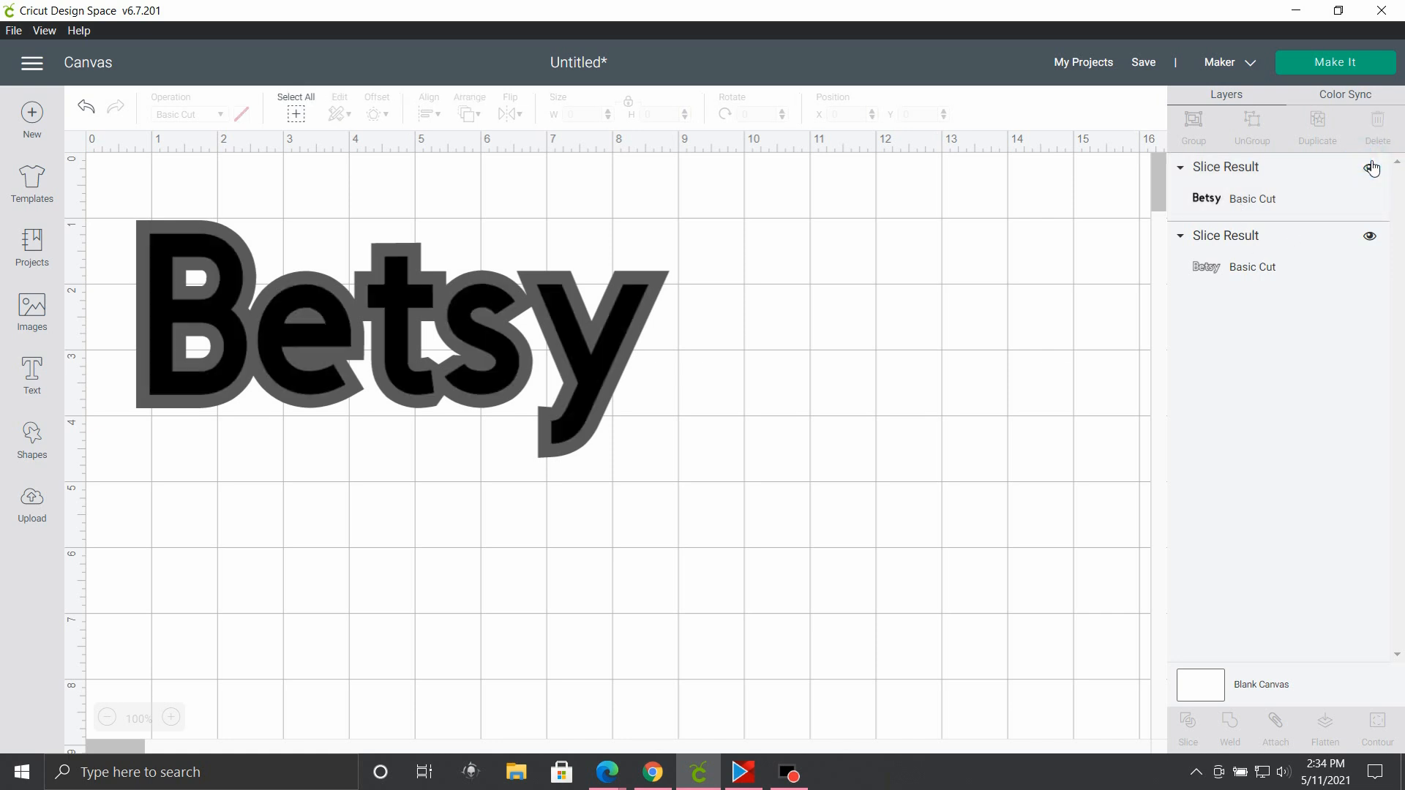
Undo the visibility changes and the deletion of the inner grey slice piece
click(85, 106)
click(85, 106)
click(86, 106)
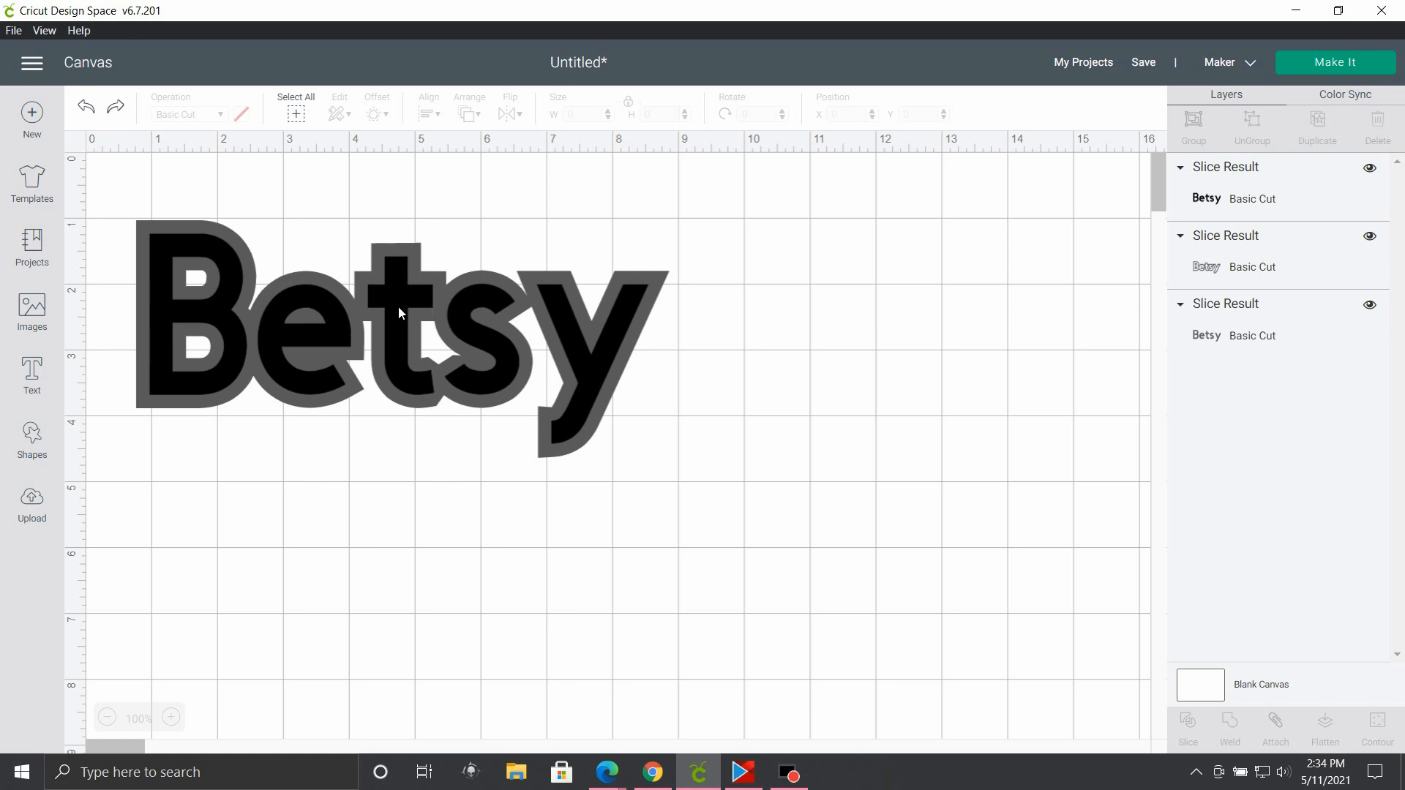
Hide the black lettering and weld the two grey slice pieces into one solid backing shape
click(1369, 169)
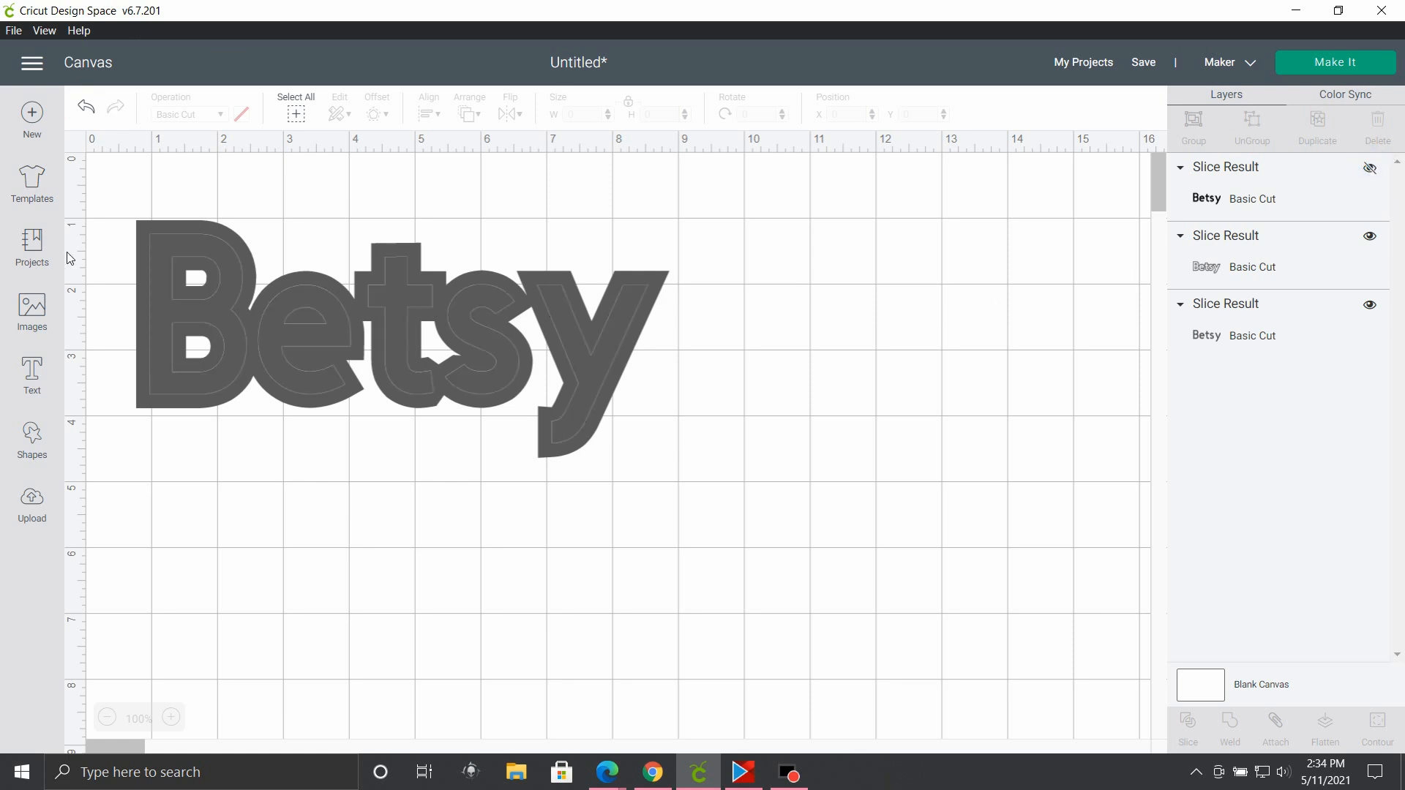
drag(109, 195, 737, 542)
click(1230, 738)
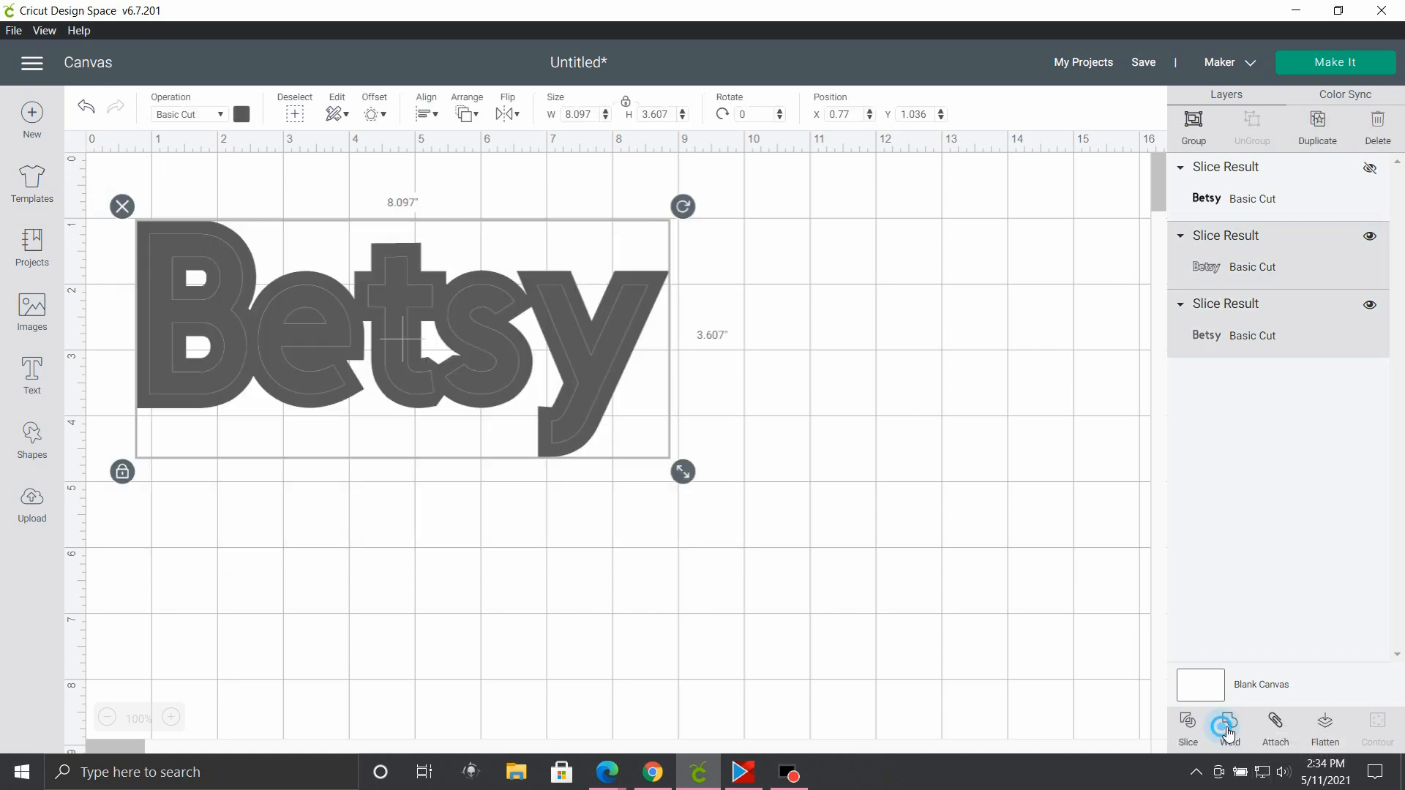
Show the hidden black lettering again and bring it in front of the welded grey backing
click(1369, 236)
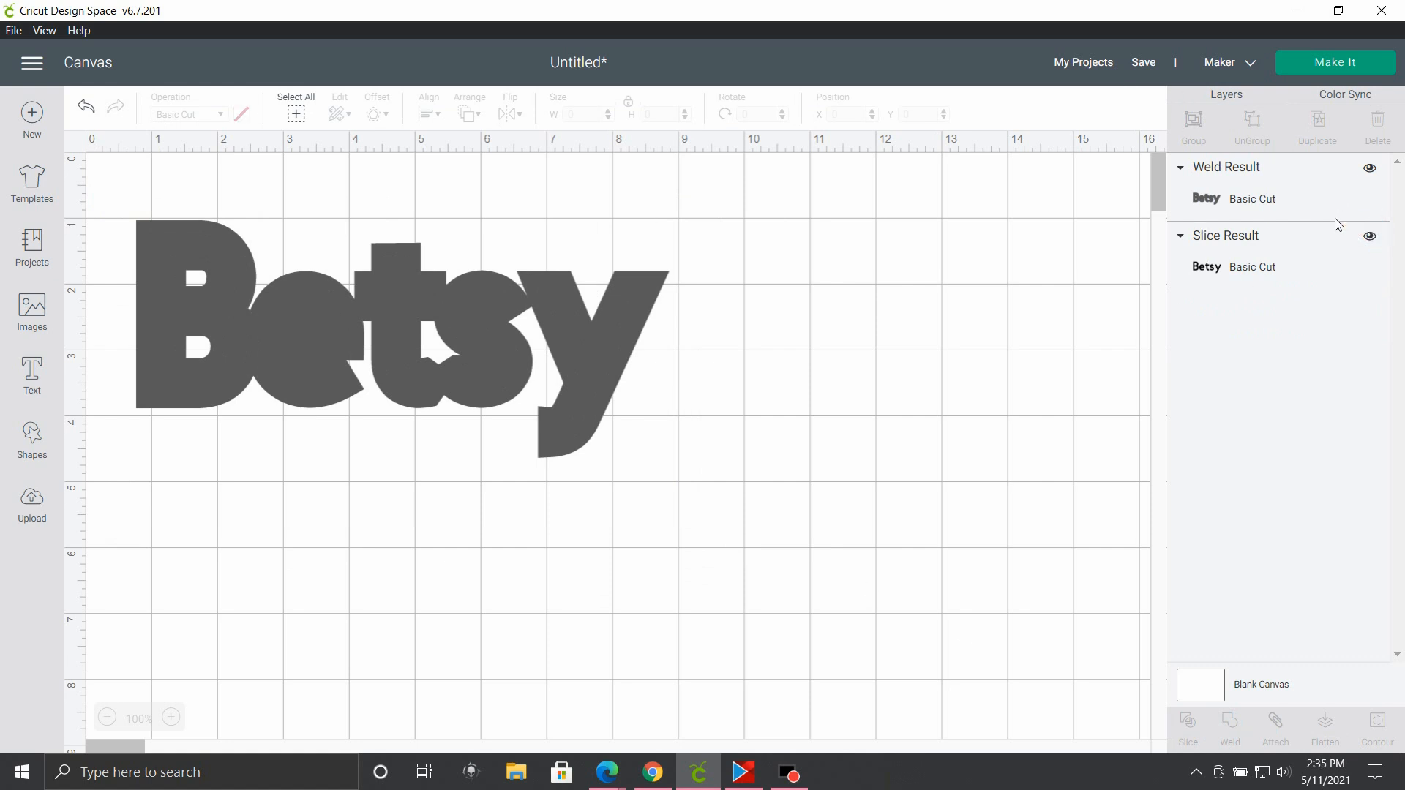
click(1216, 268)
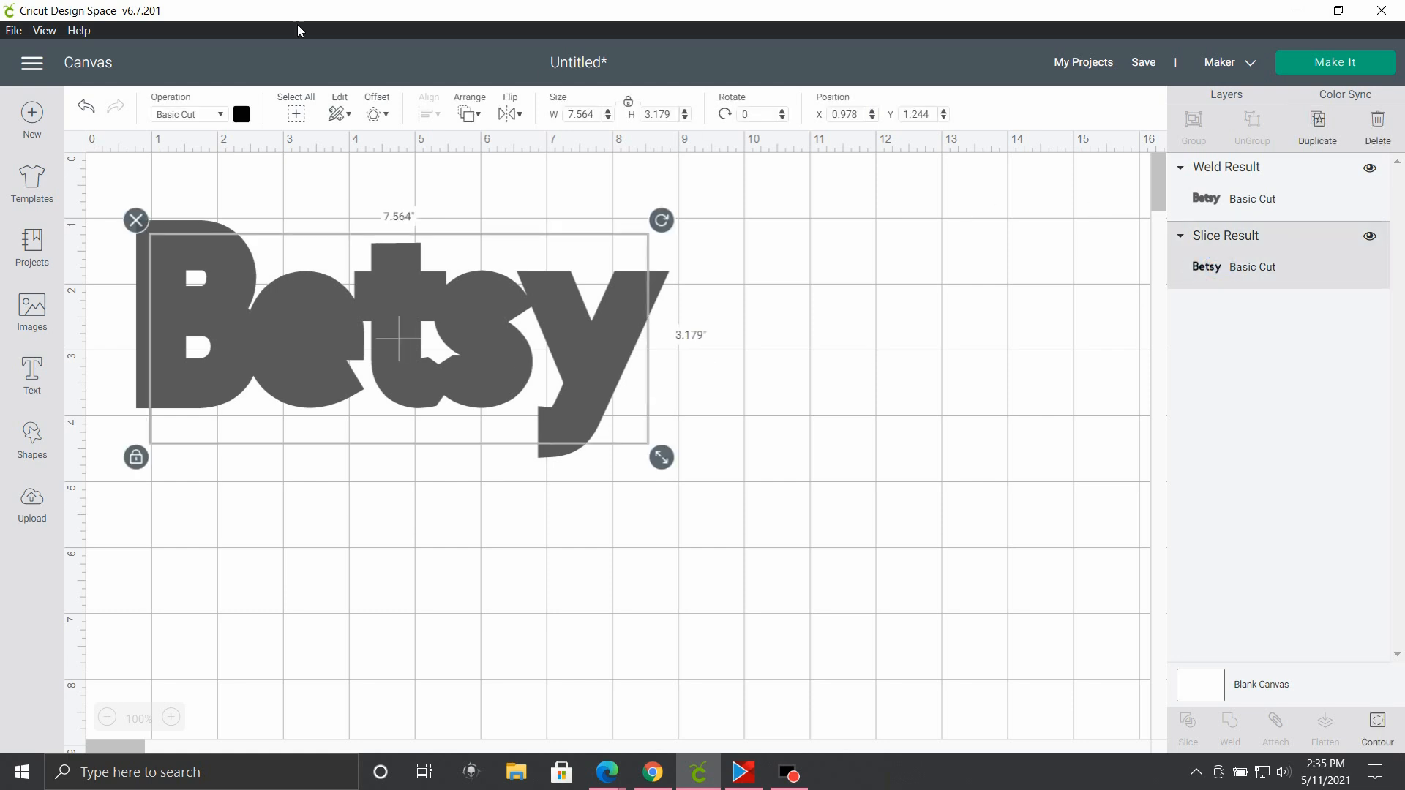
click(339, 115)
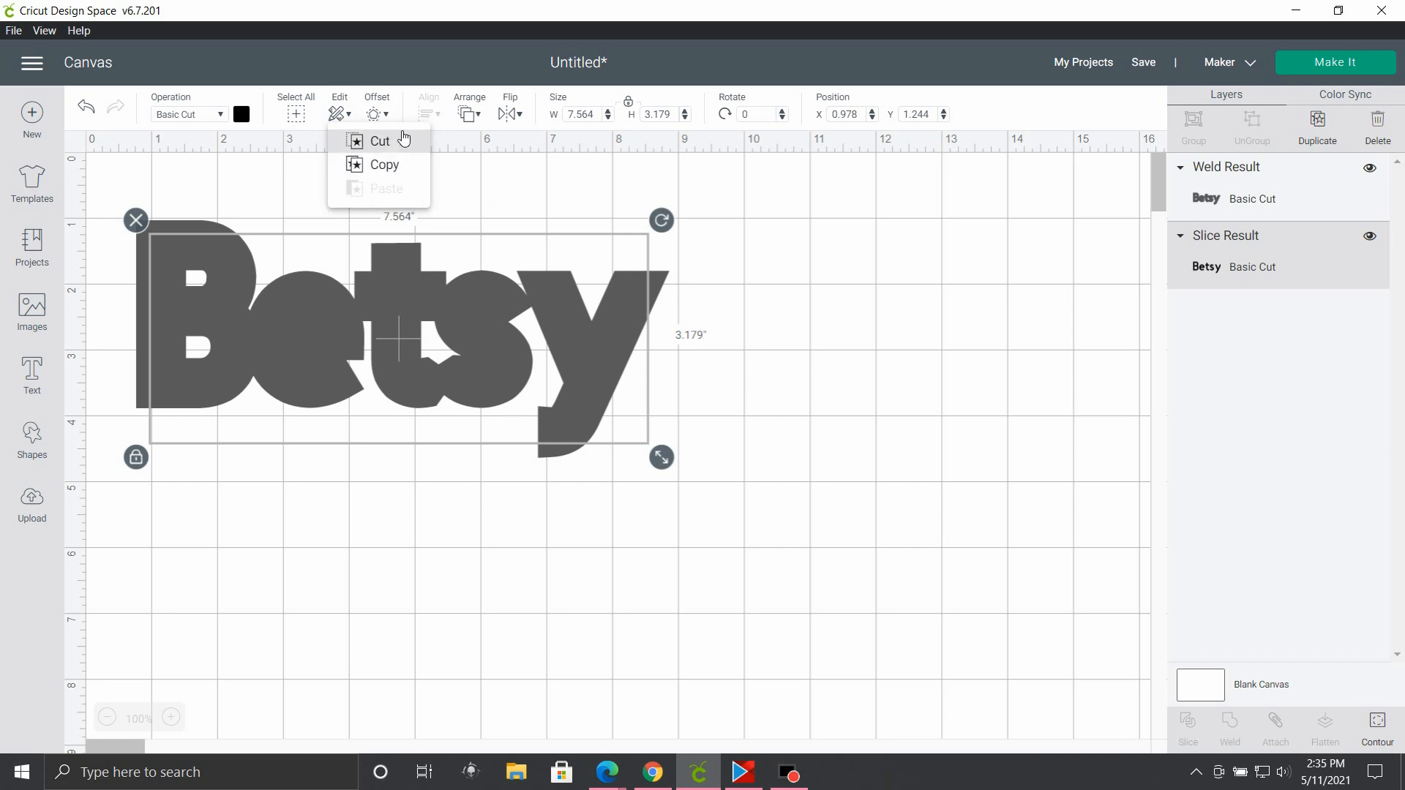
click(470, 116)
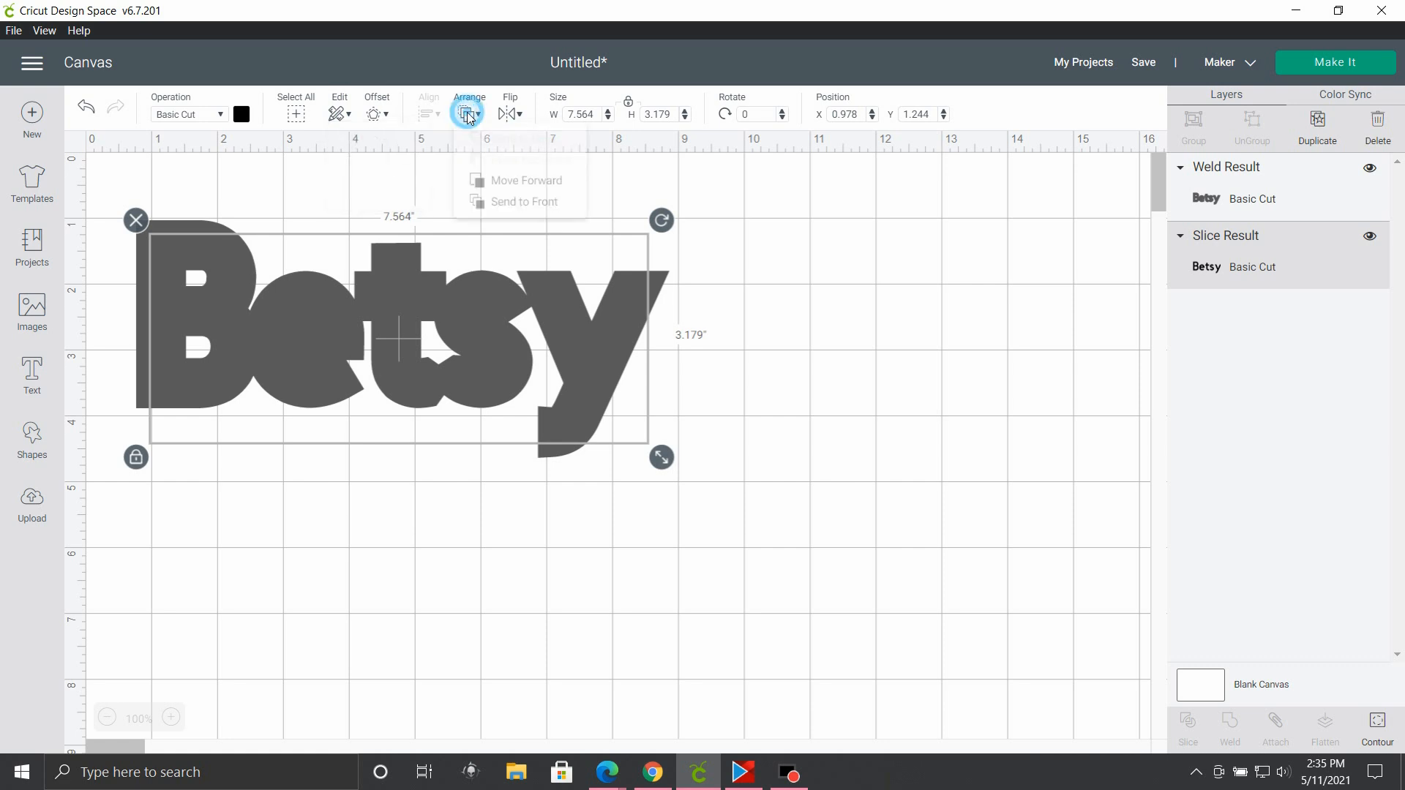
click(500, 192)
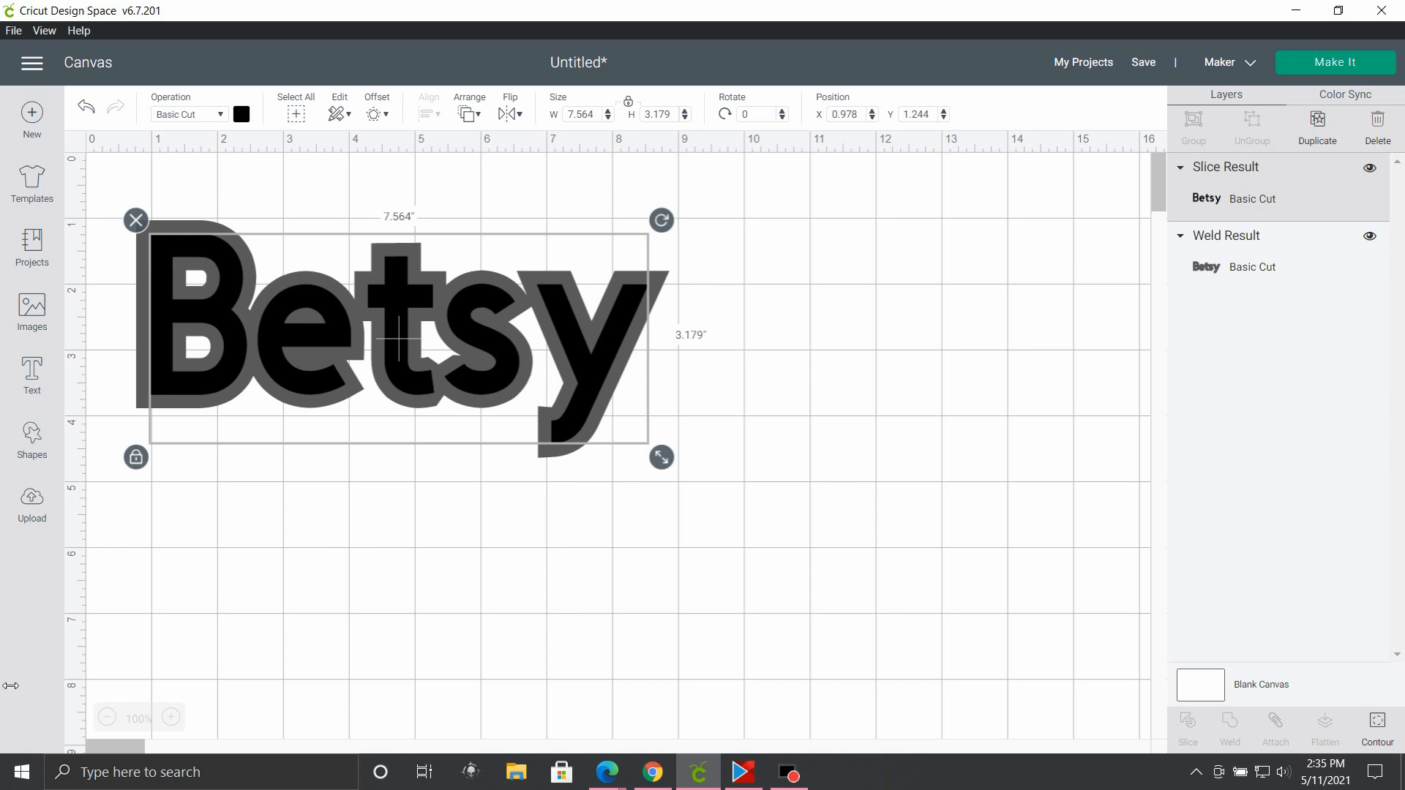
Insert a star shape, place it on the empty canvas beside the name, and delete the duplicate star covering the lettering
click(29, 439)
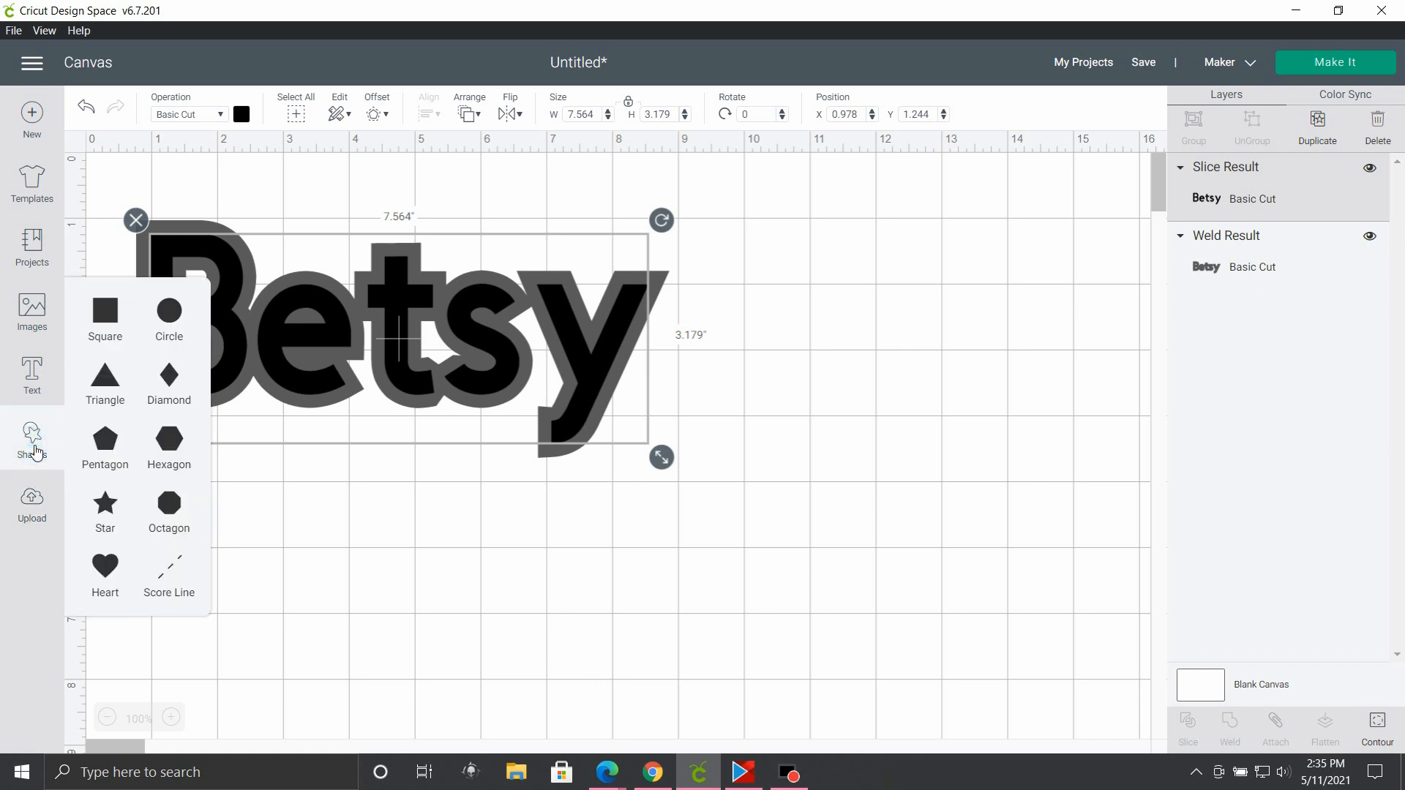
click(106, 512)
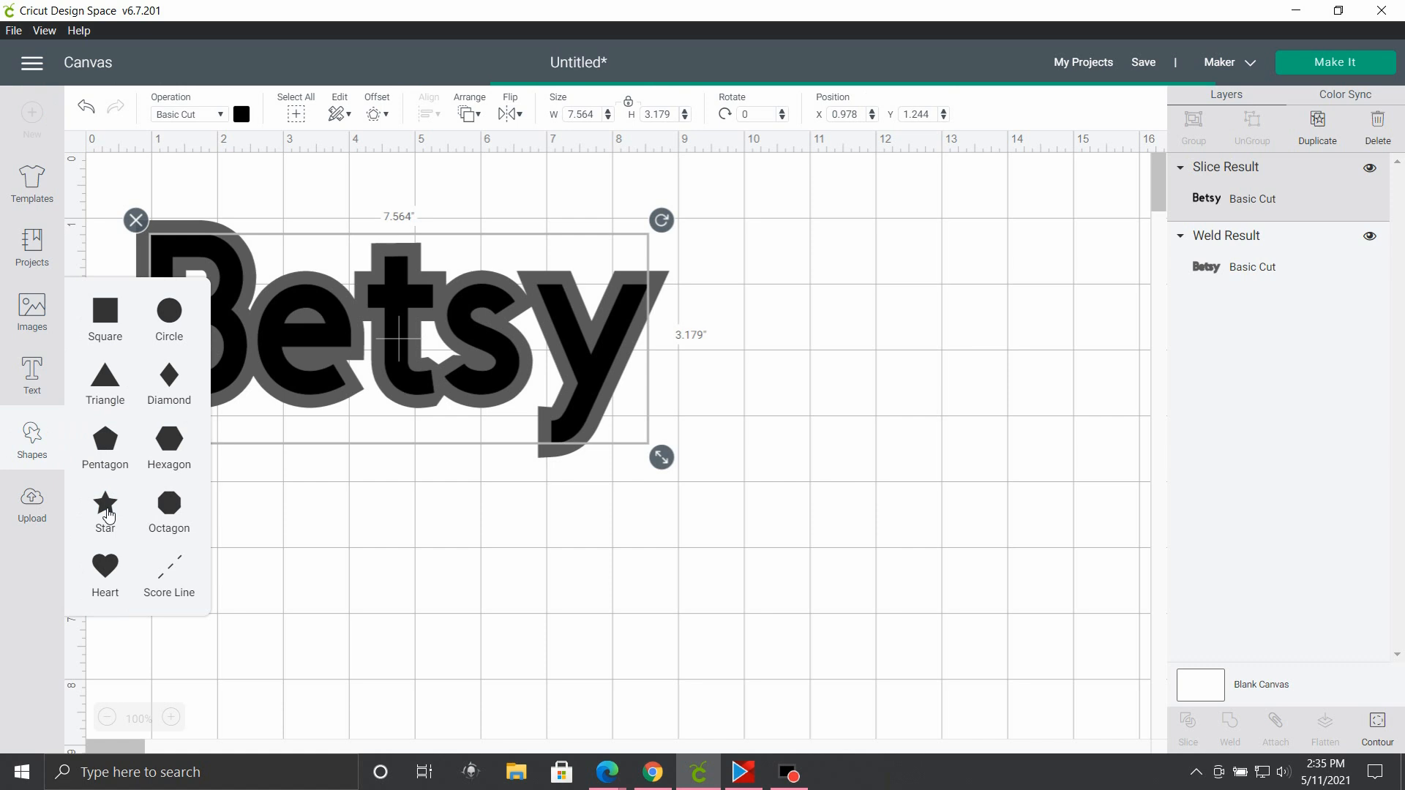
click(108, 510)
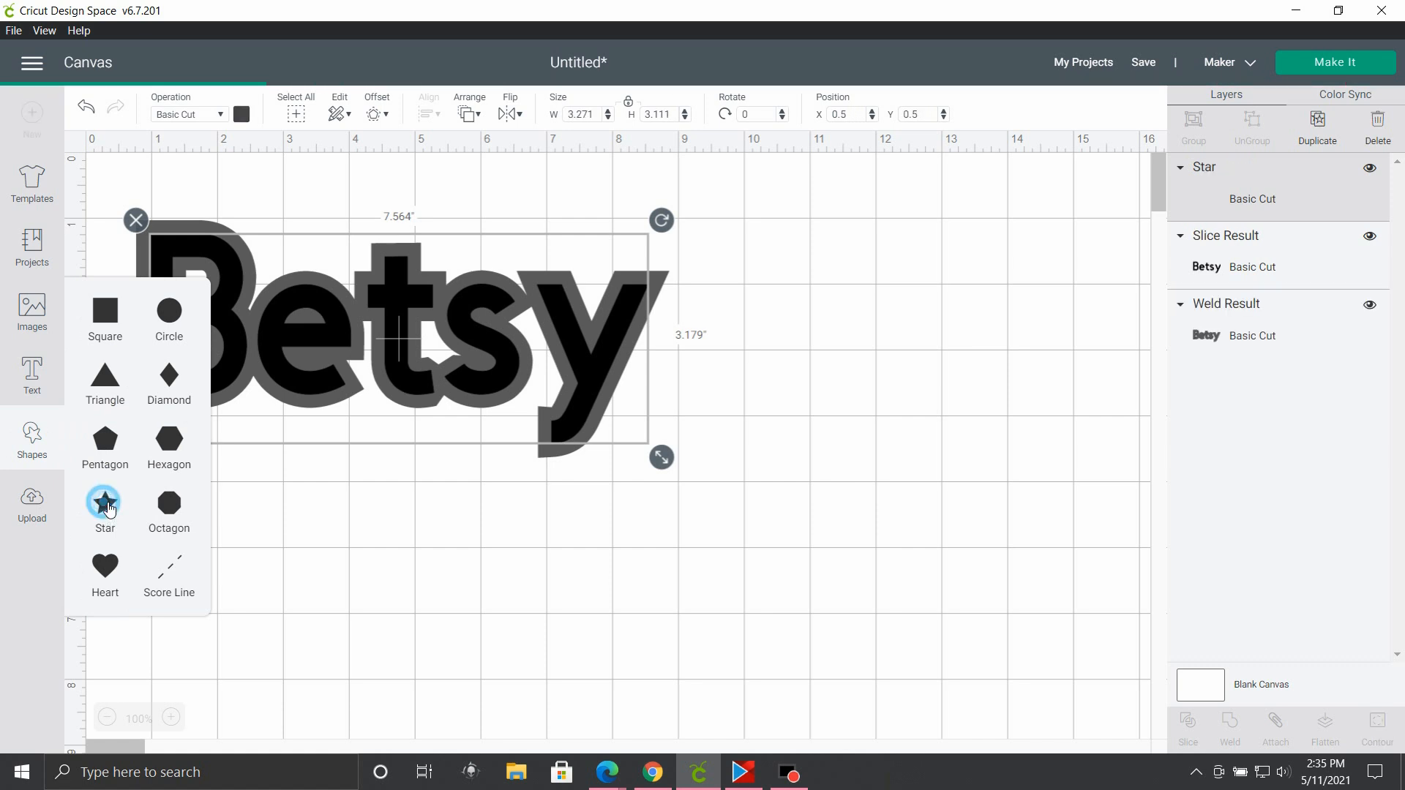
drag(341, 414, 915, 439)
click(204, 251)
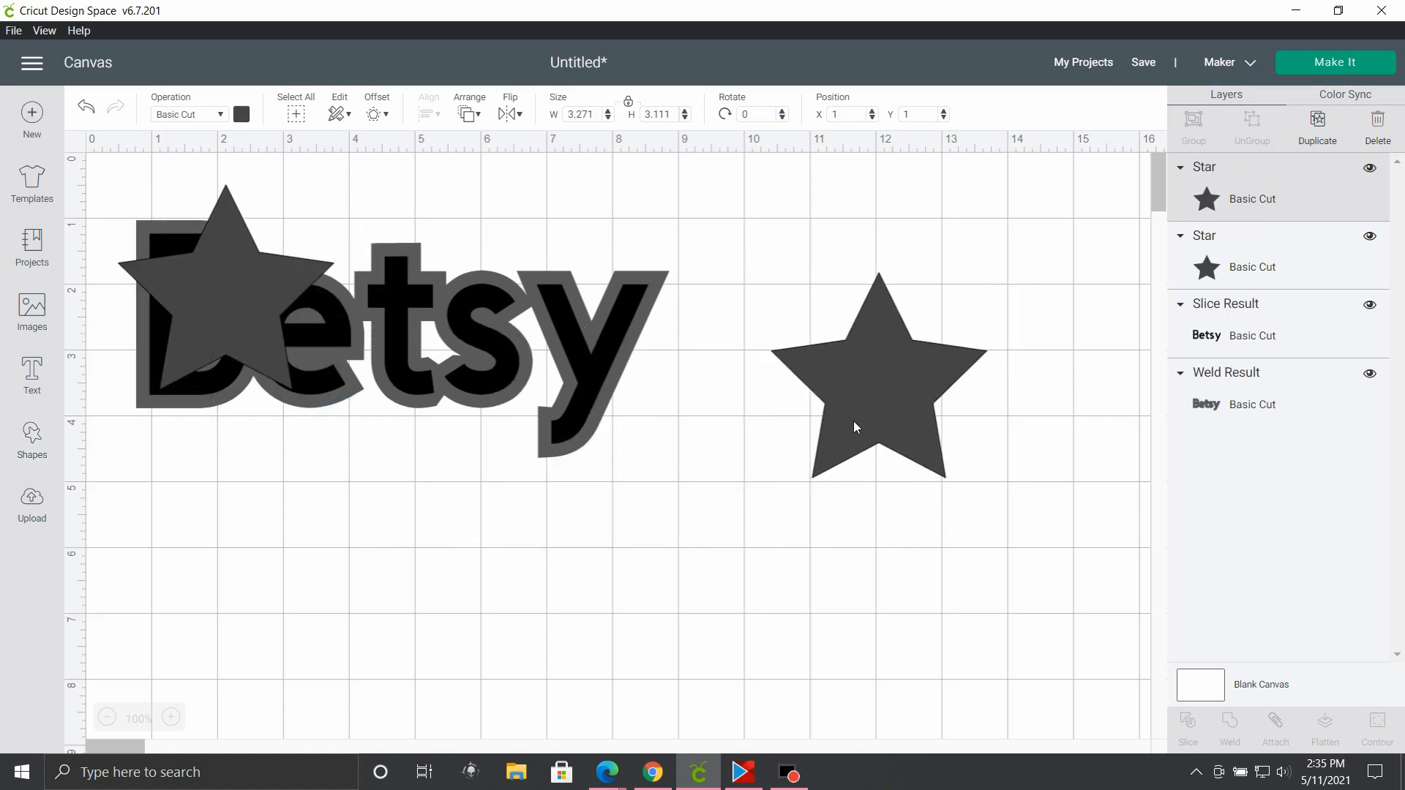
key(Delete)
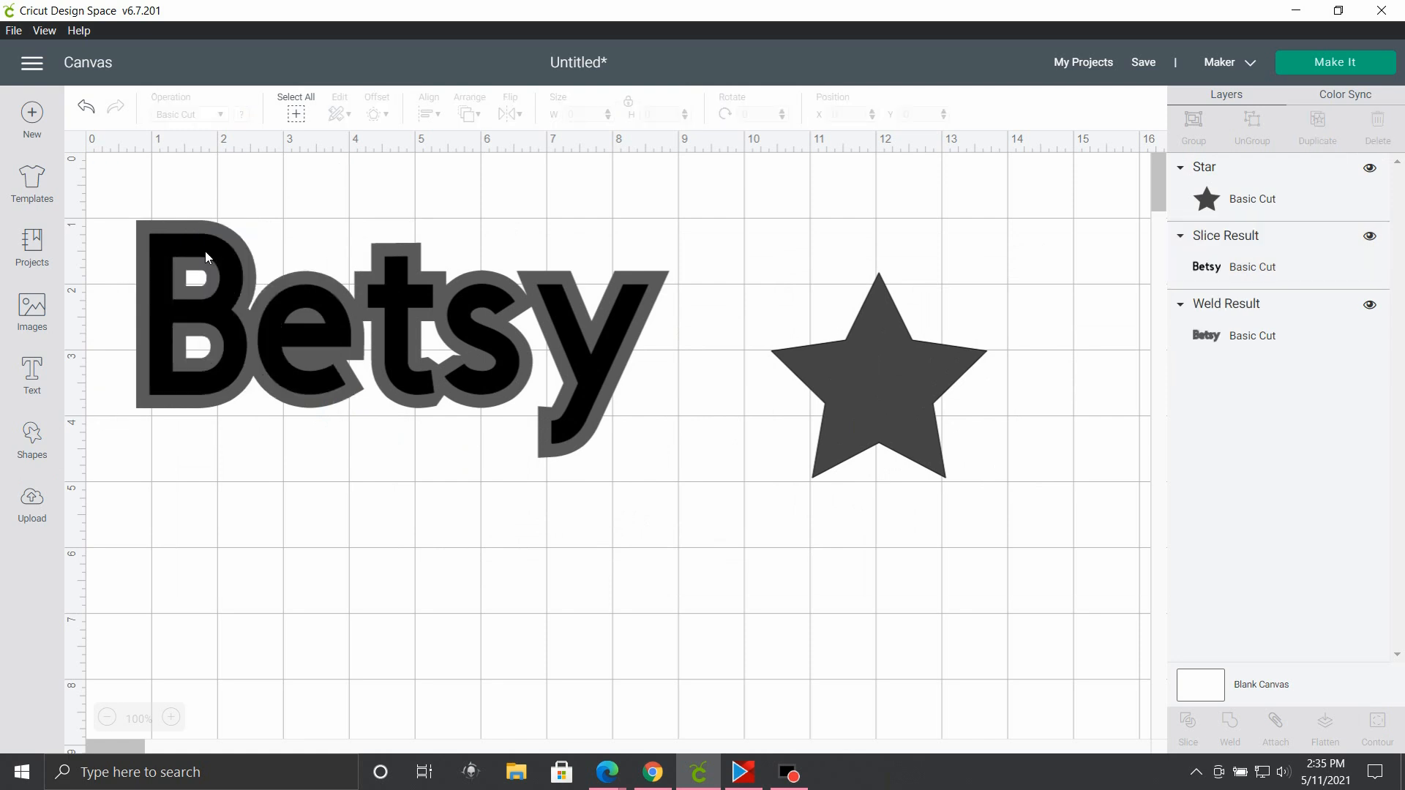
Offset the star by 0.208 in with rounded corners, and briefly hide the original star to inspect the offset shape
click(880, 371)
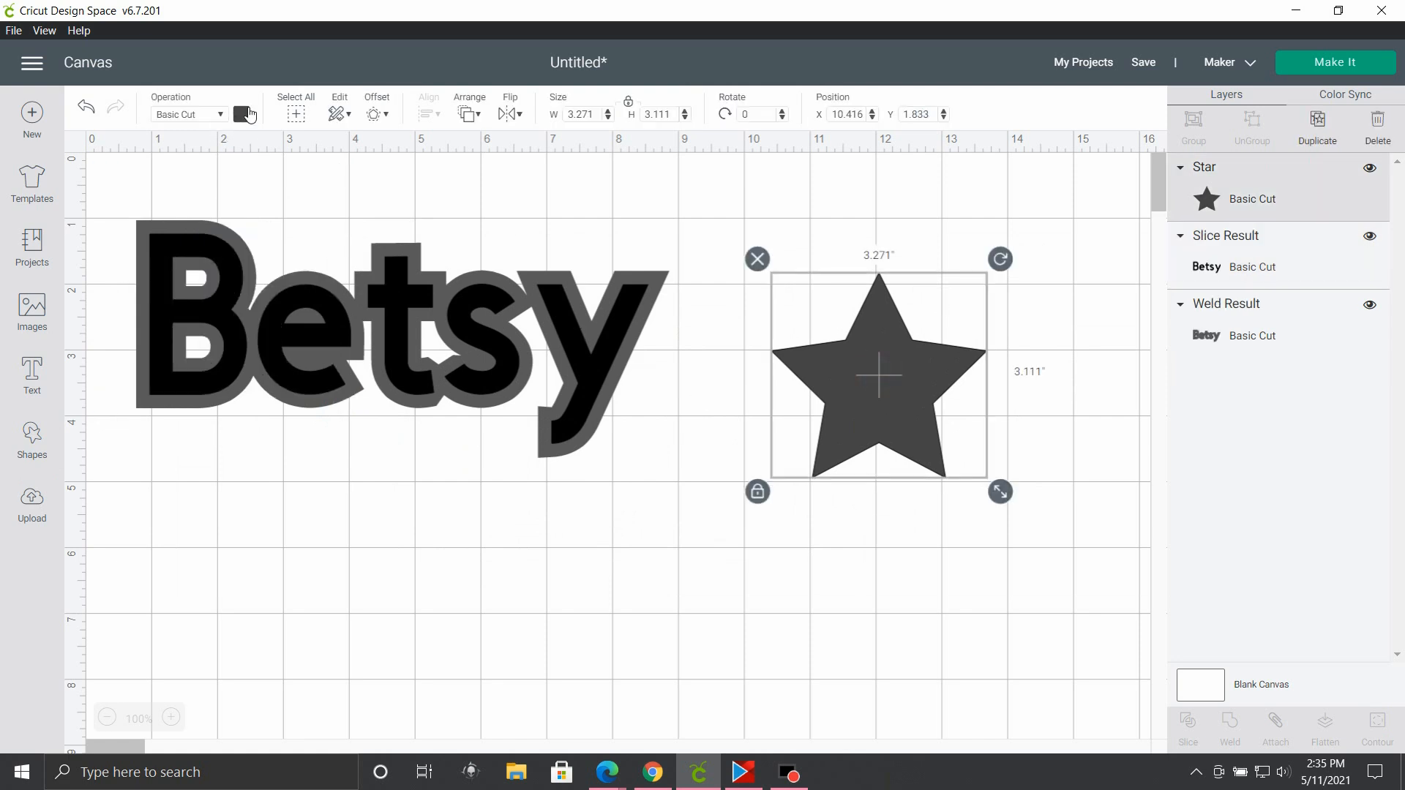
click(378, 117)
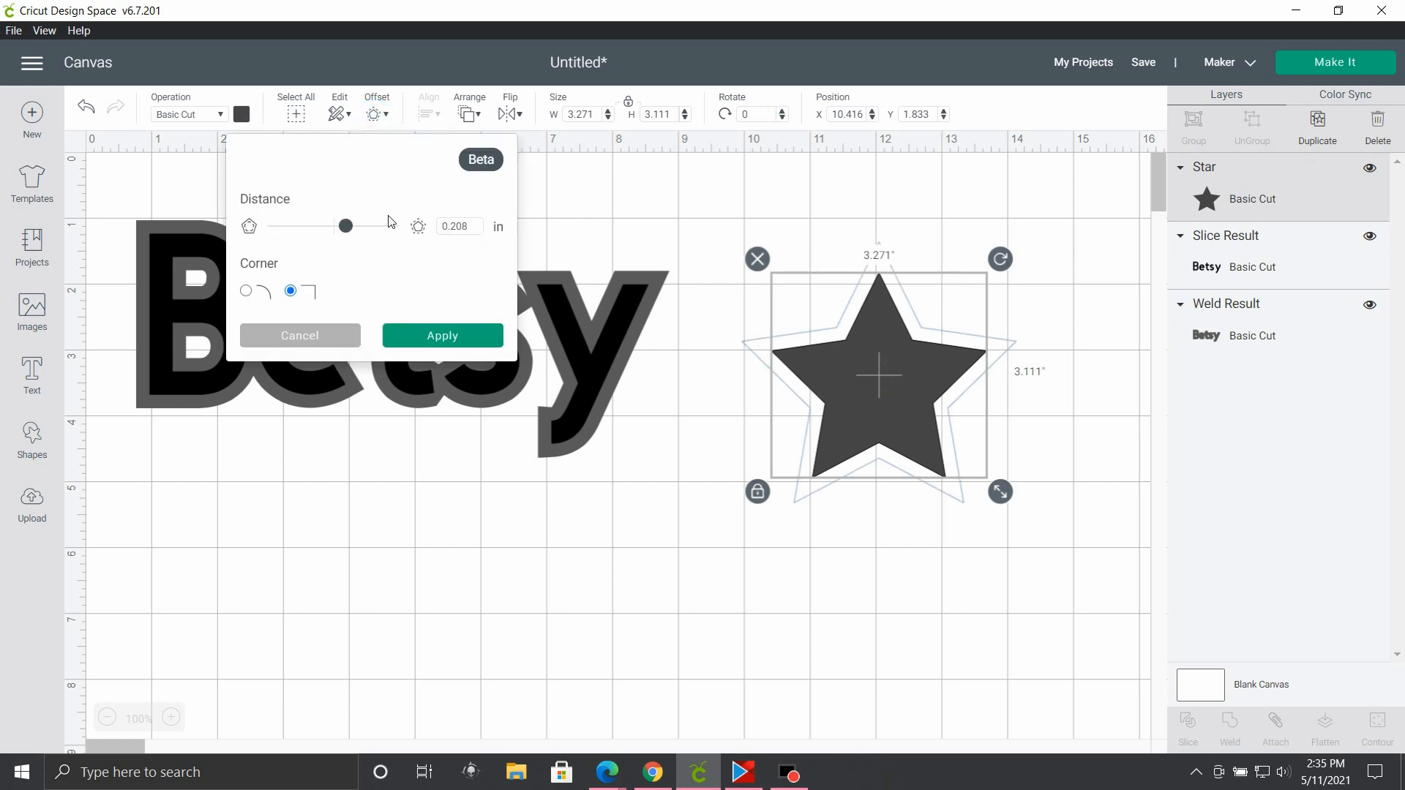
click(269, 302)
click(247, 292)
click(442, 335)
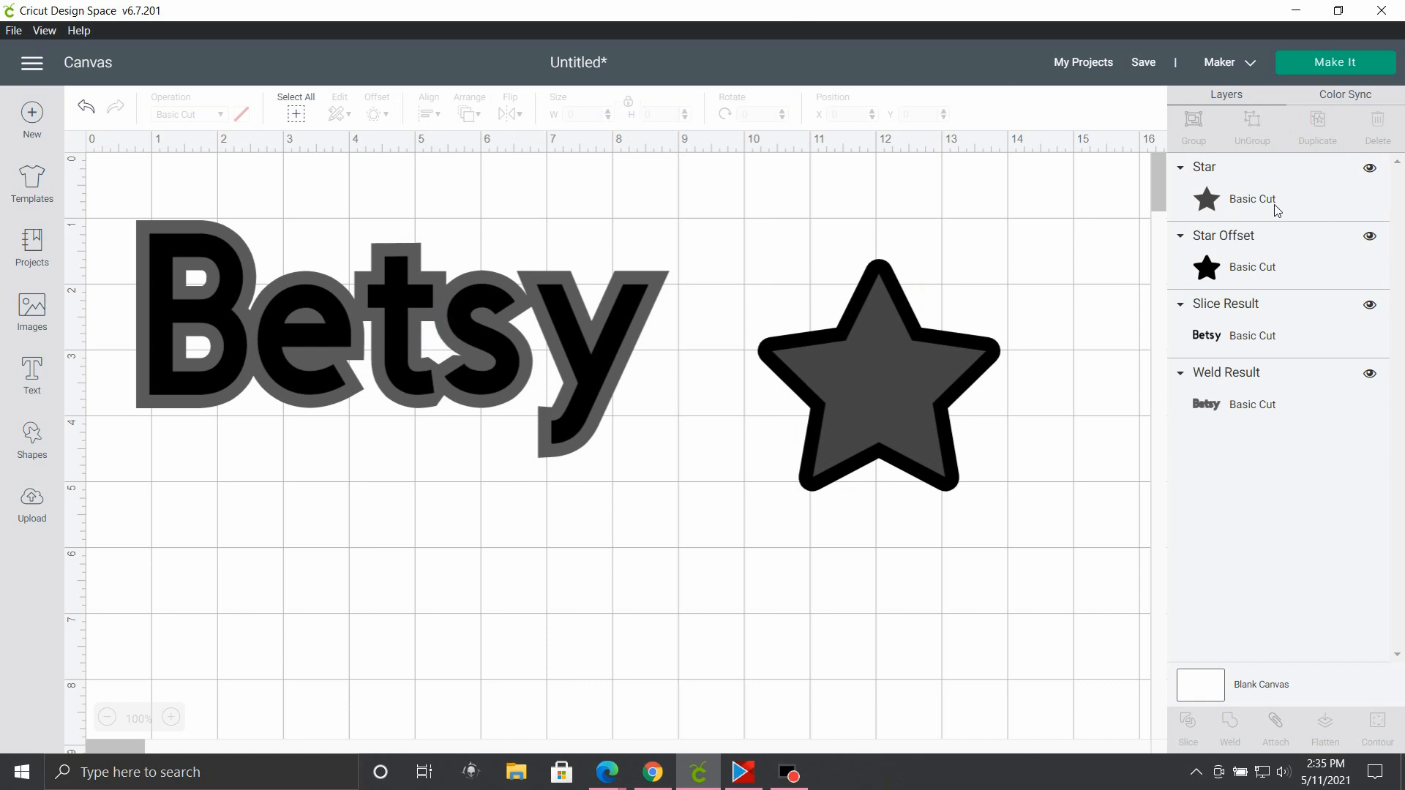
click(1370, 168)
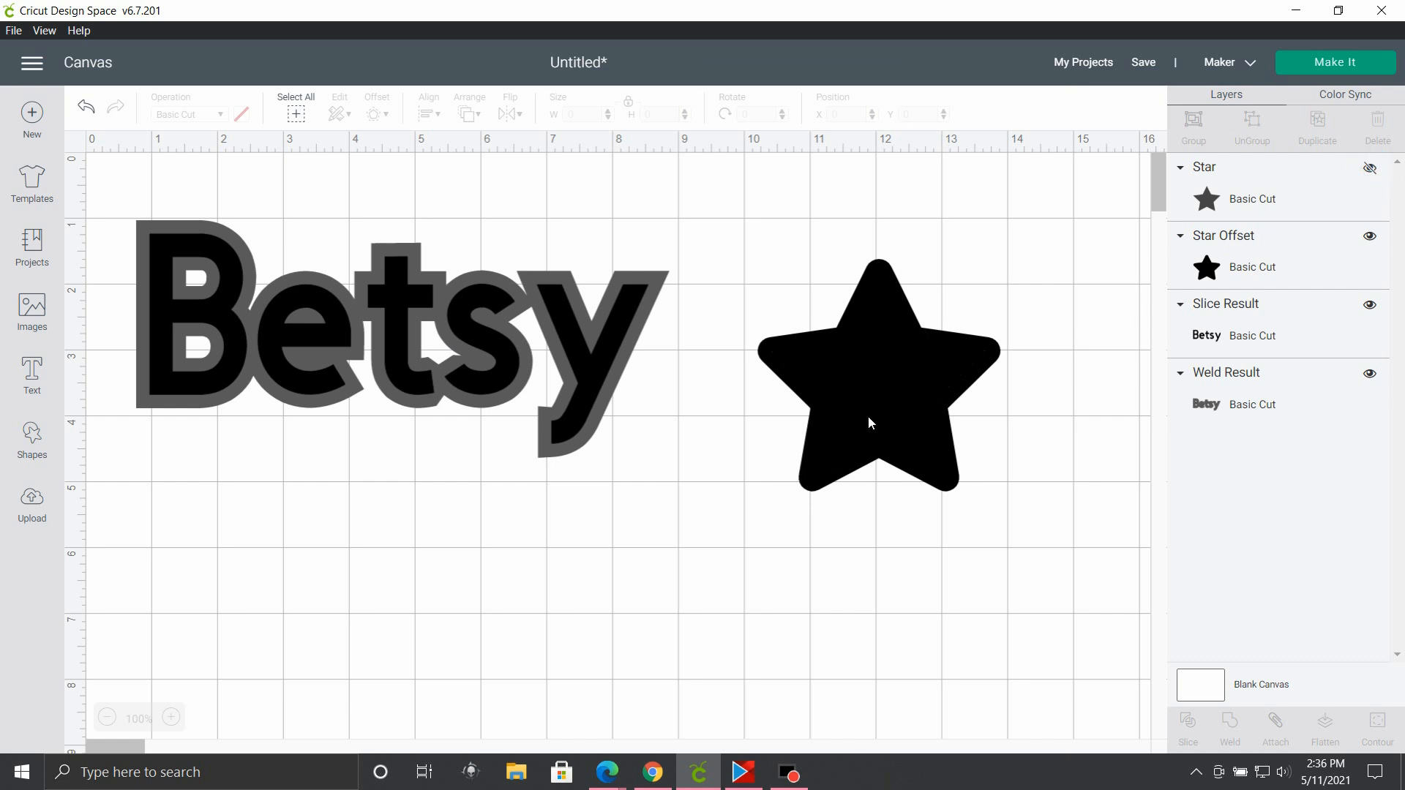
click(1370, 170)
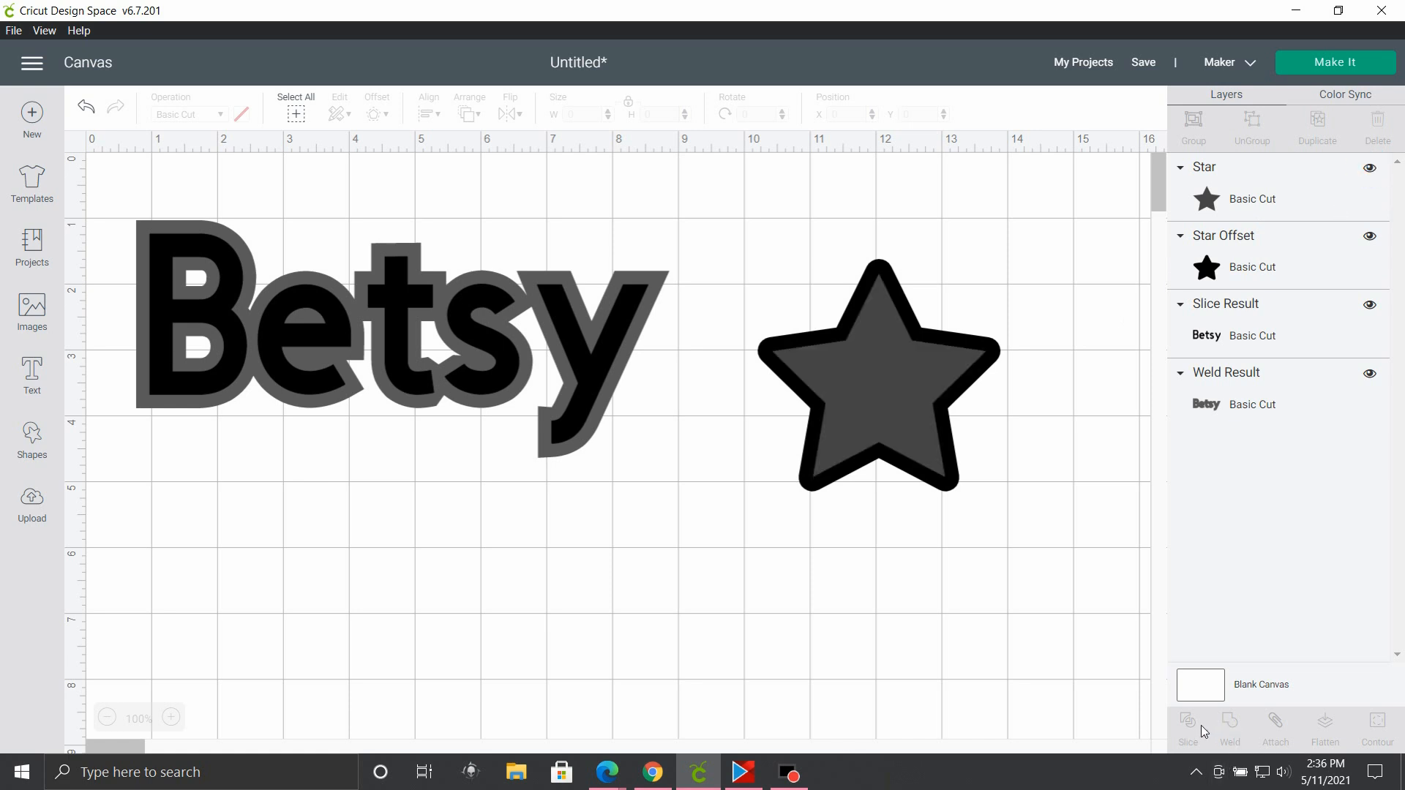
Slice the star together with its offset, and hide the solid grey and solid black star pieces
drag(755, 243, 1025, 498)
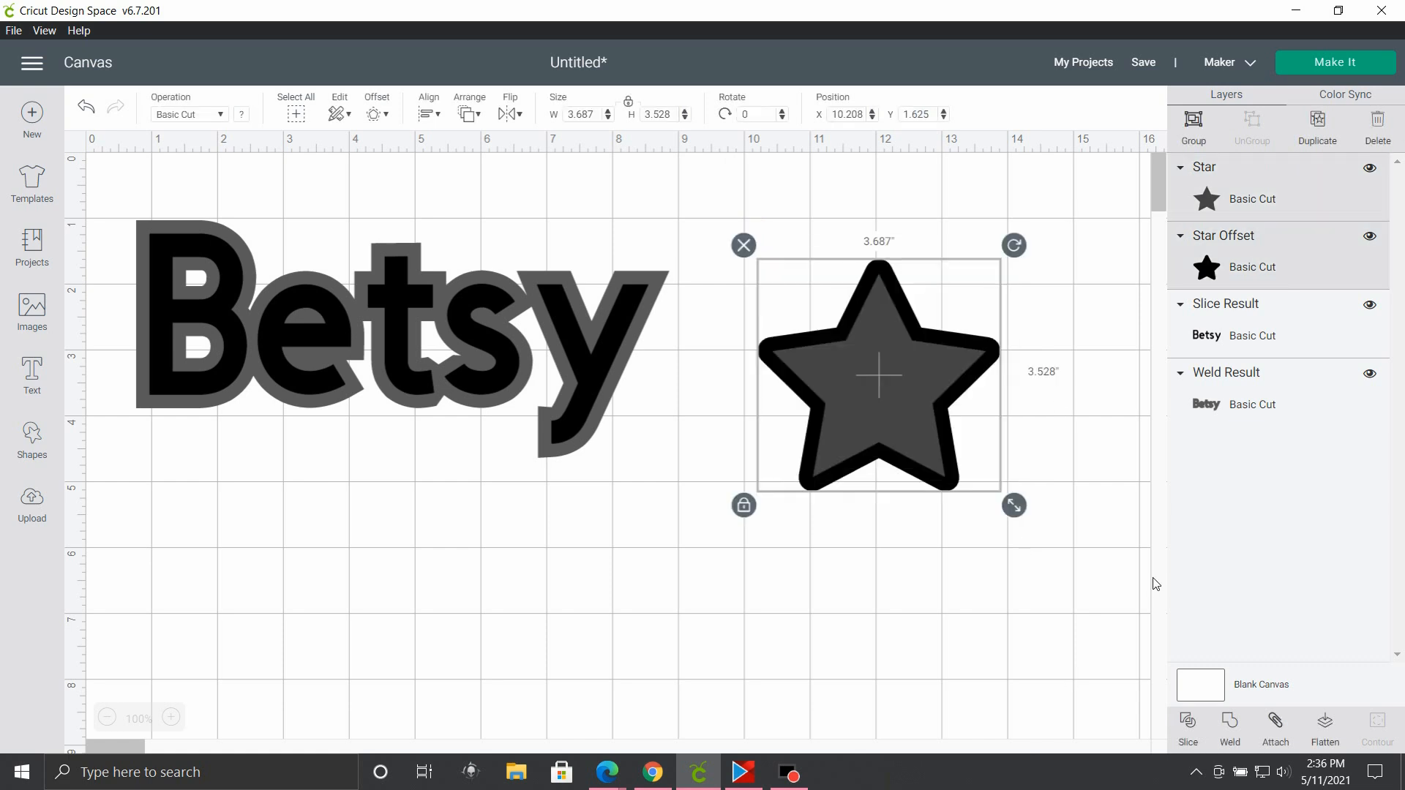
click(1197, 720)
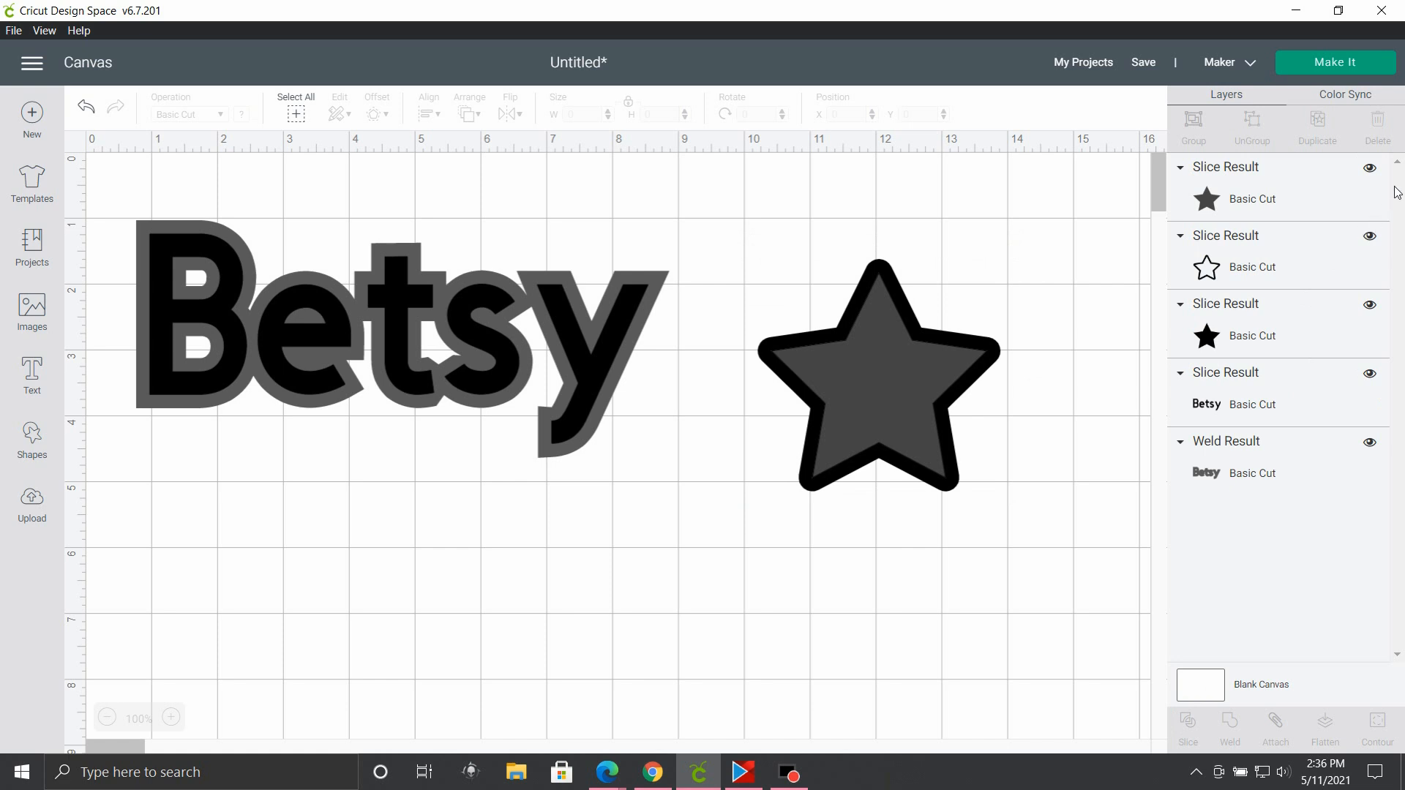
click(1369, 167)
click(1369, 304)
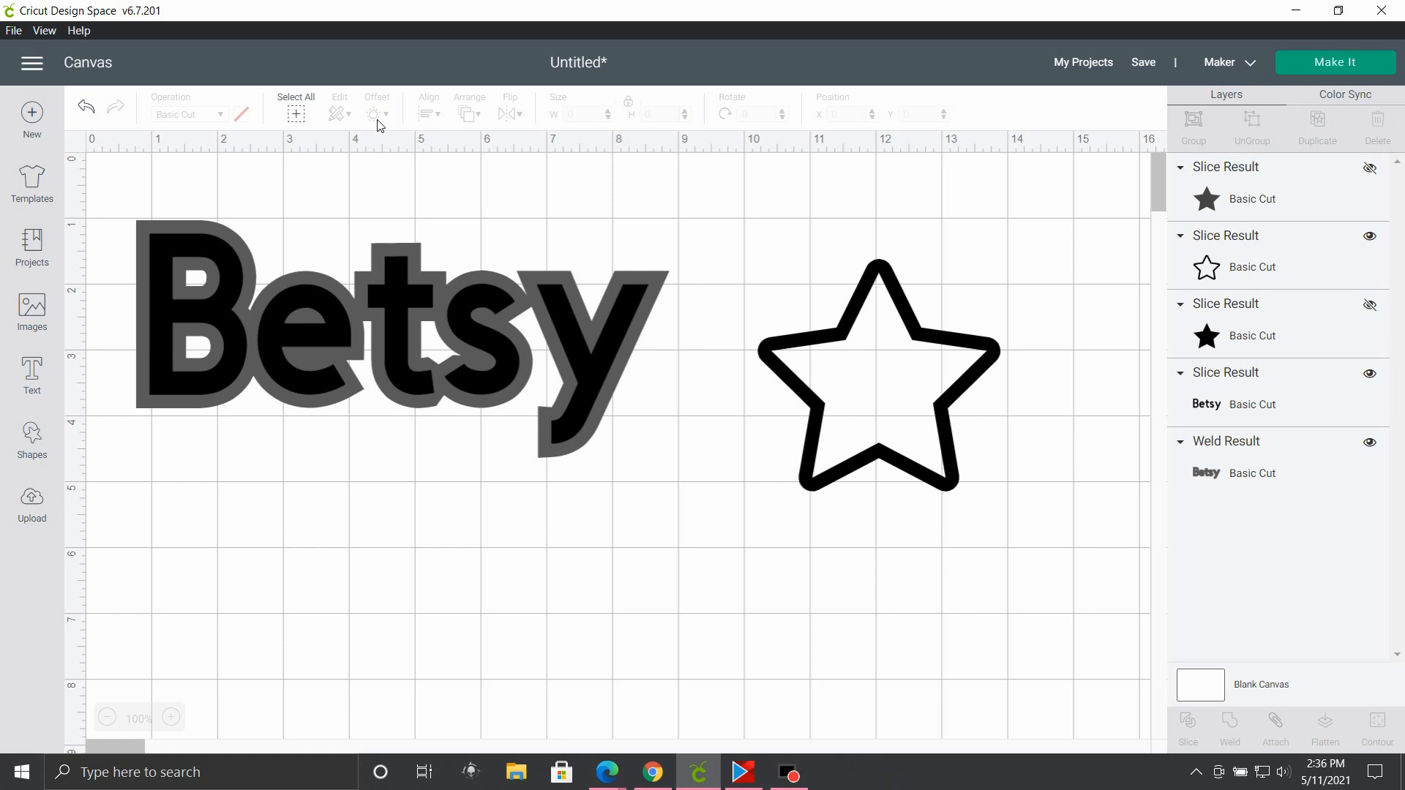
Offset the black star outline by 0.208 in with rounded corners
click(863, 297)
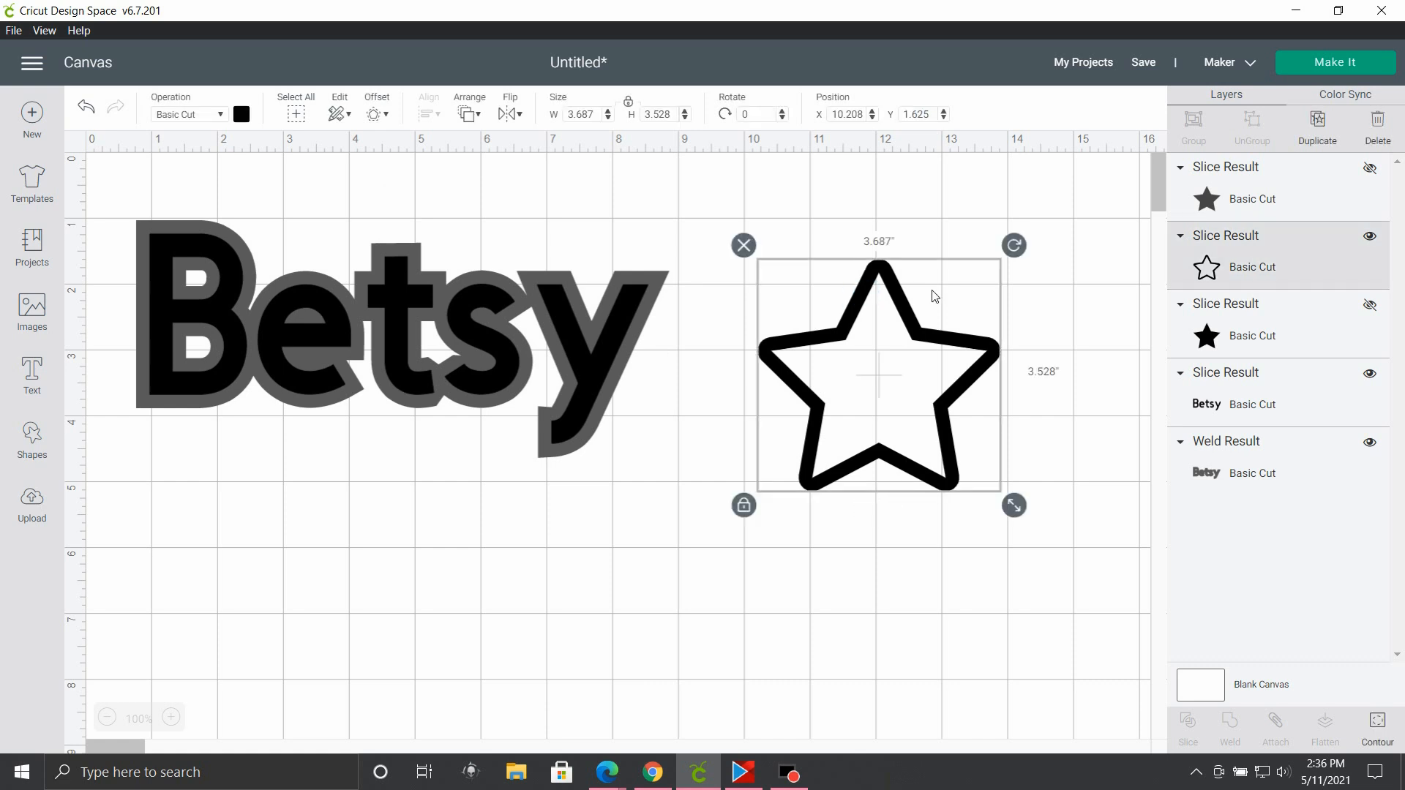
click(377, 113)
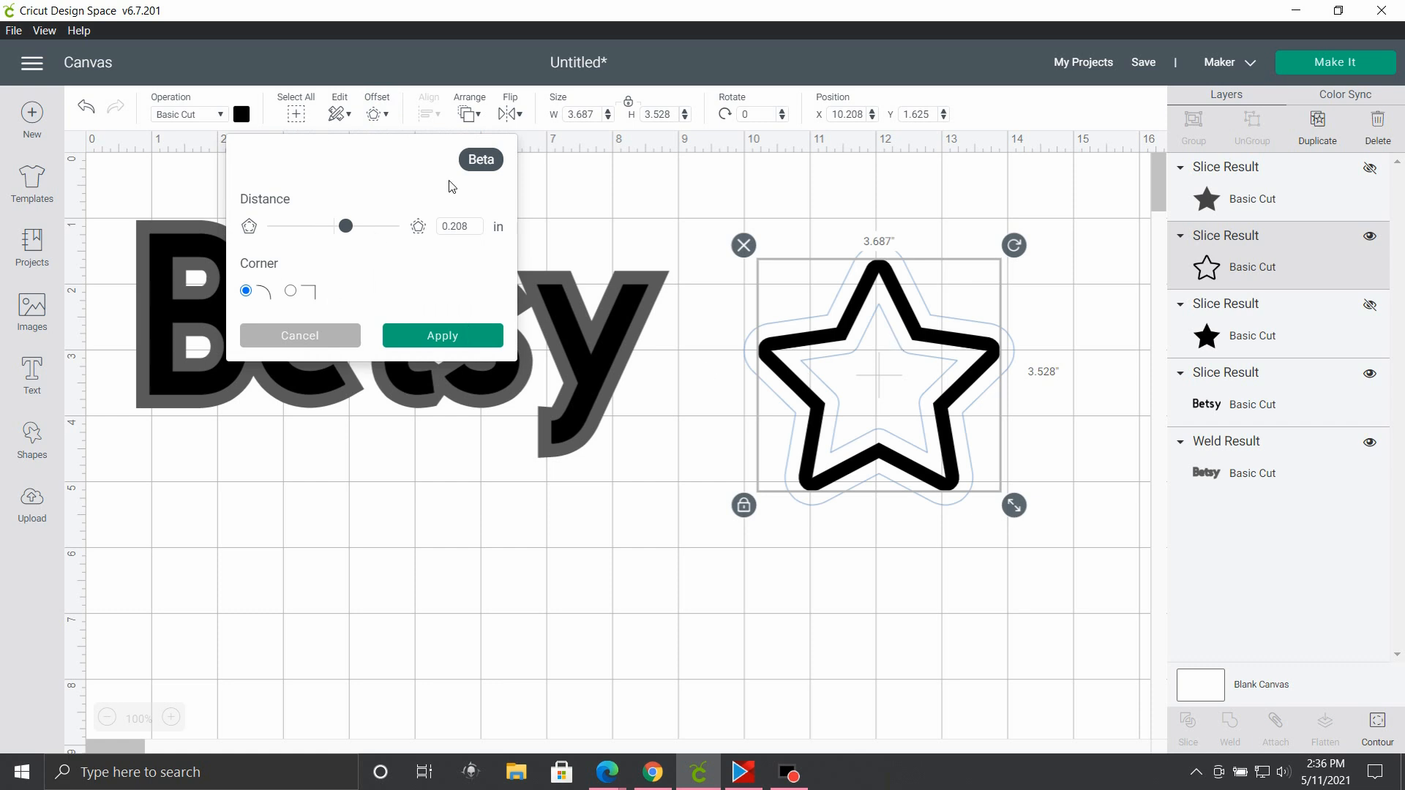
click(441, 334)
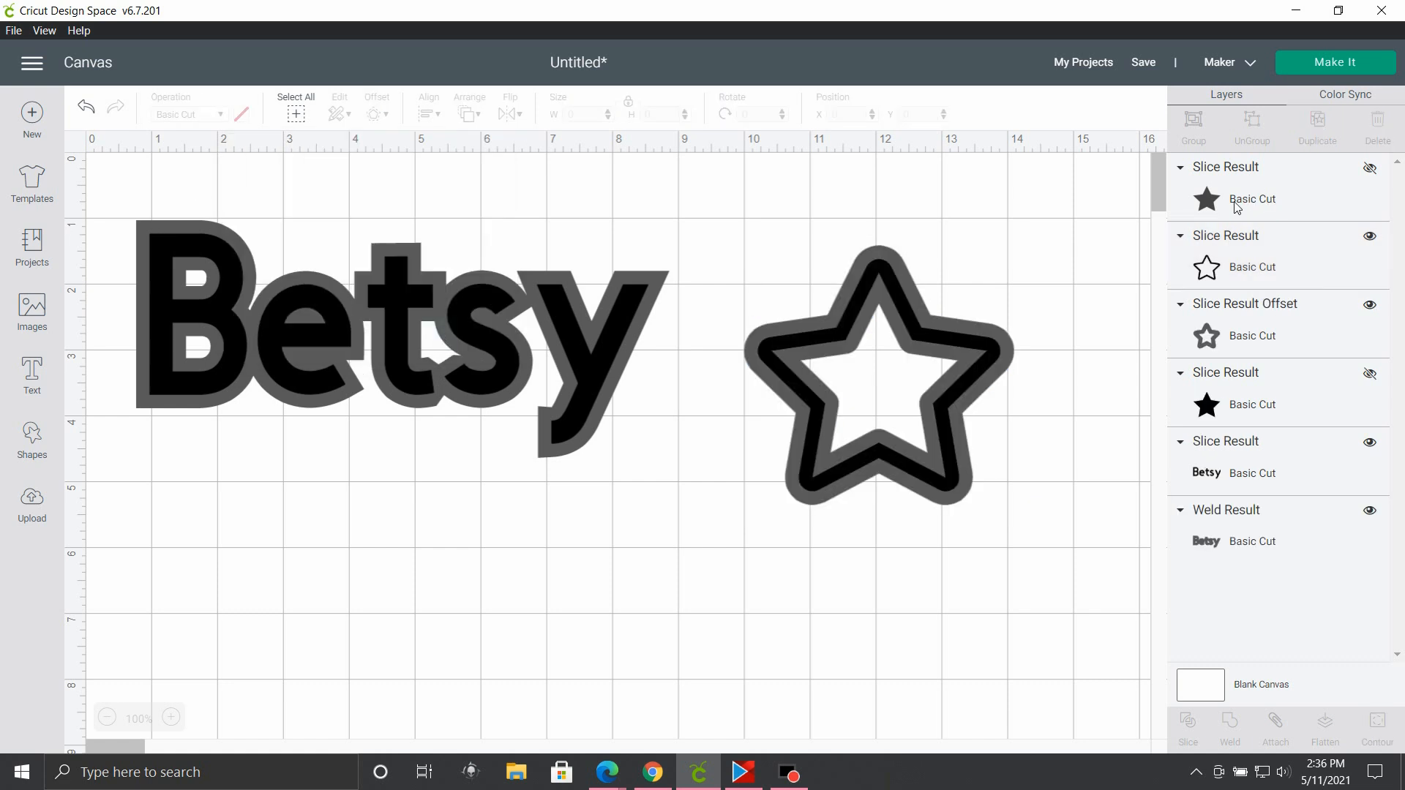
Recolor the offset band around the black star outline to red
click(1003, 336)
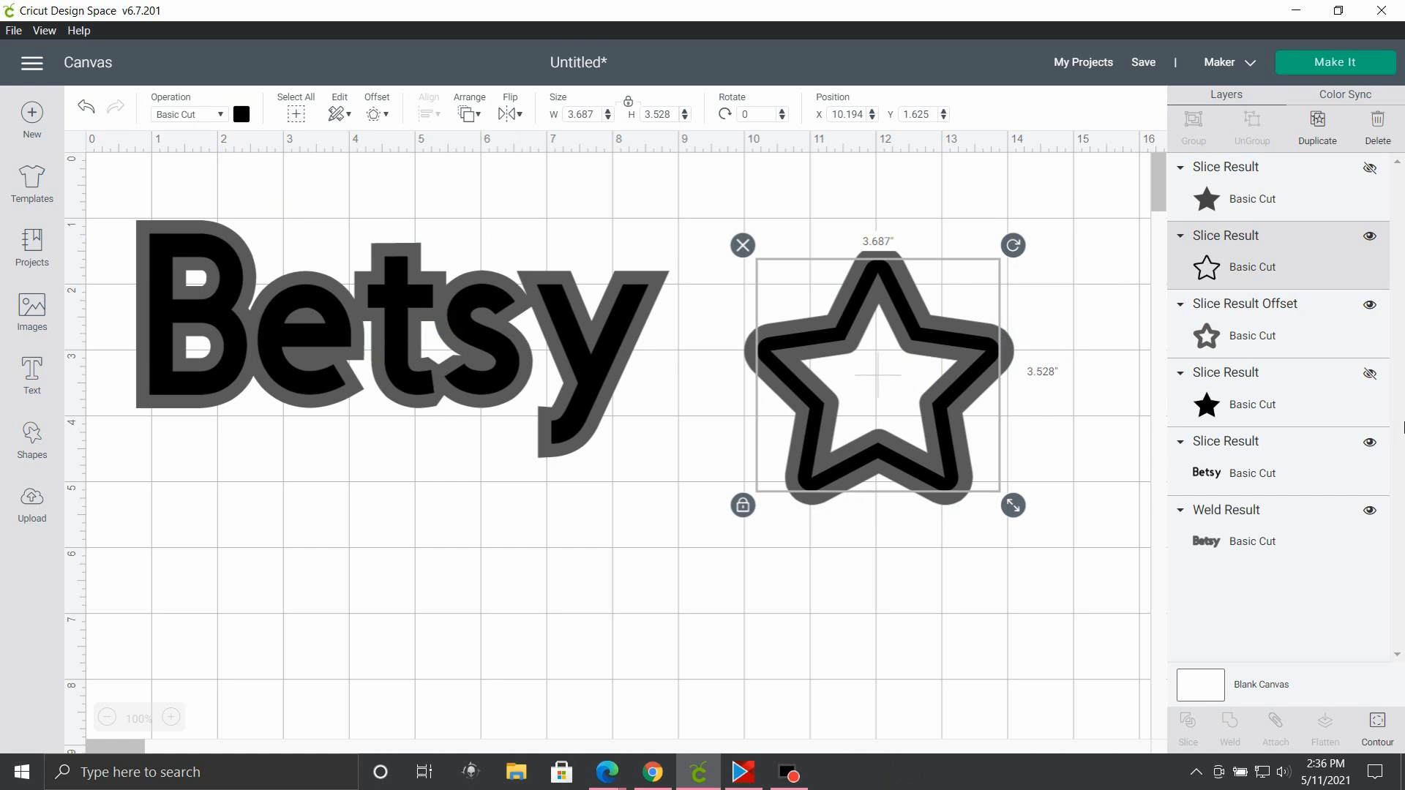
click(1308, 333)
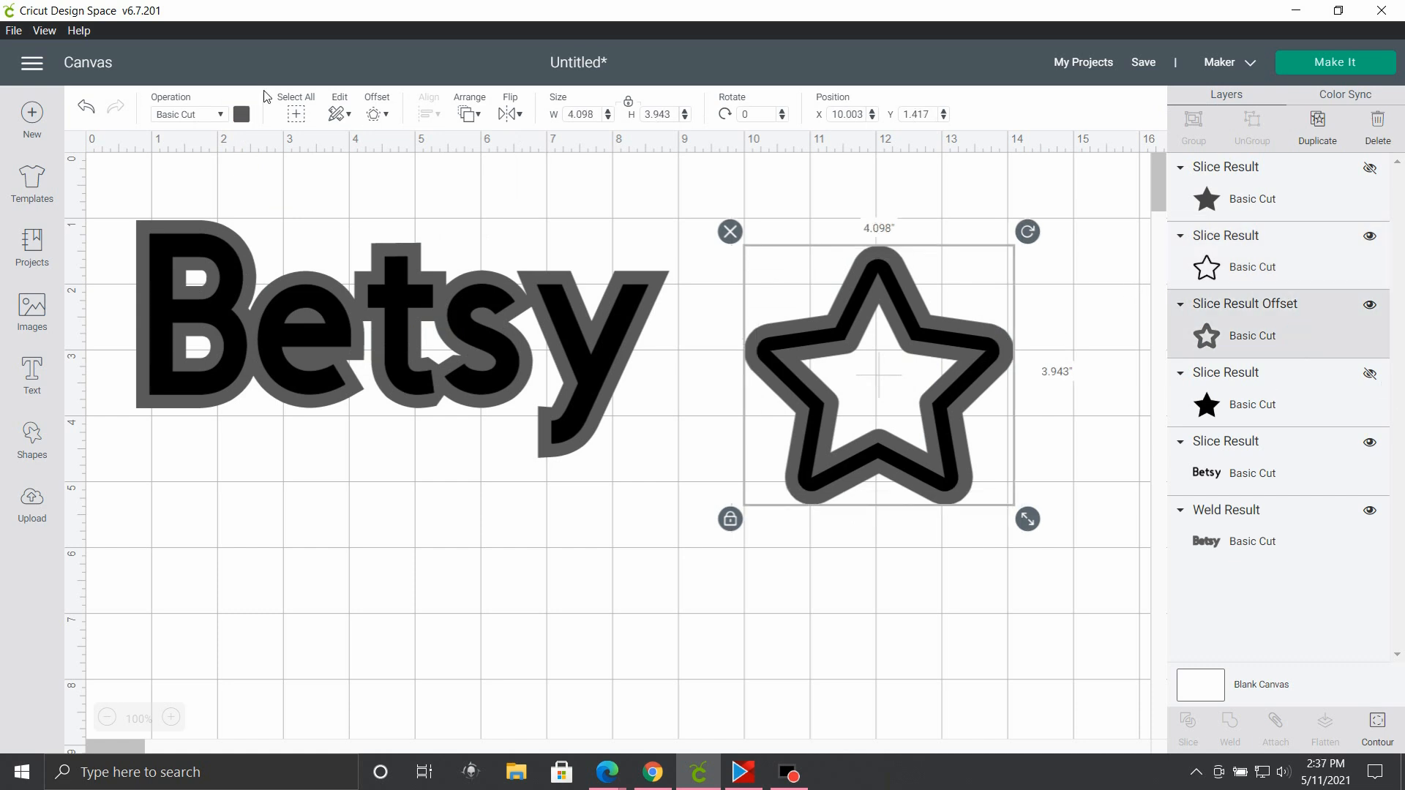
click(242, 114)
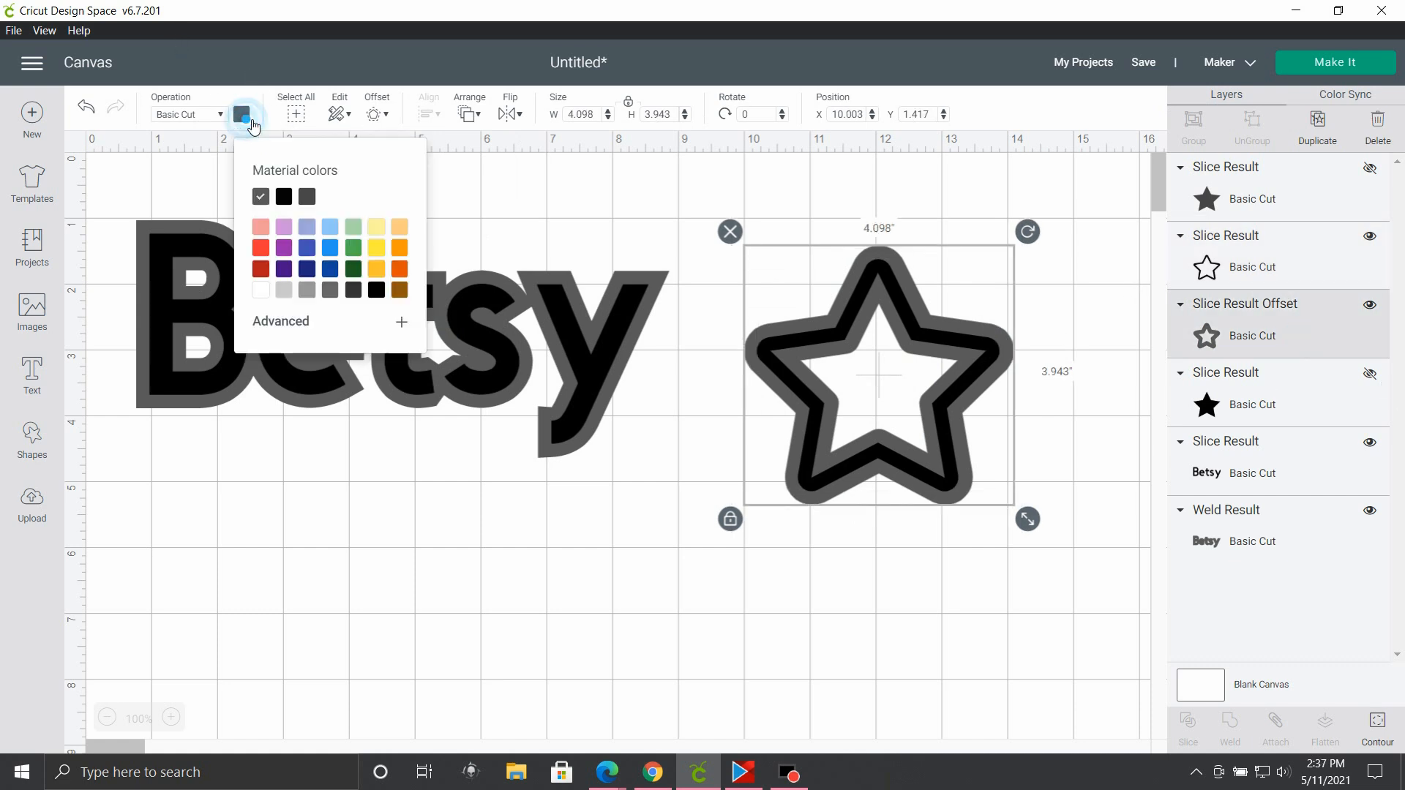
click(260, 246)
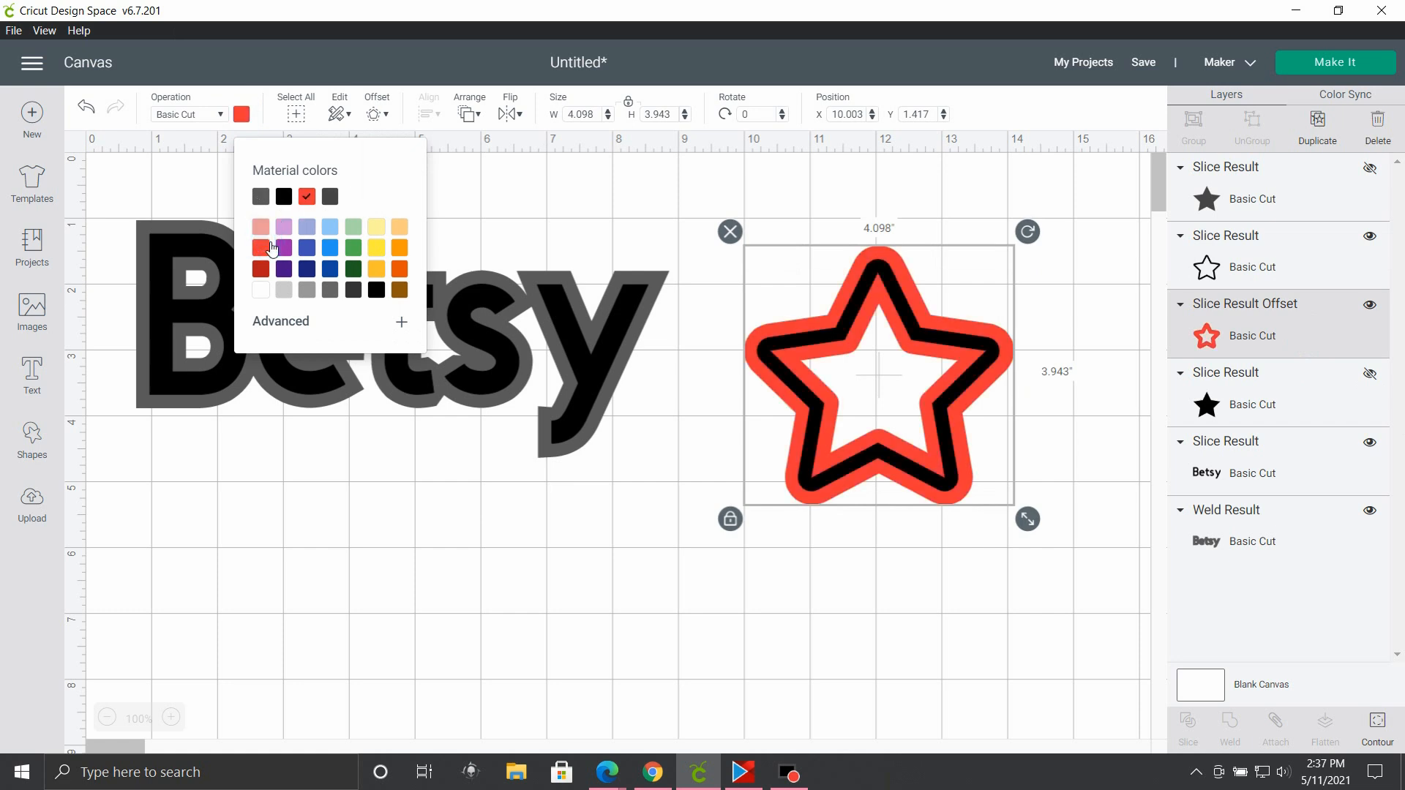
click(1124, 278)
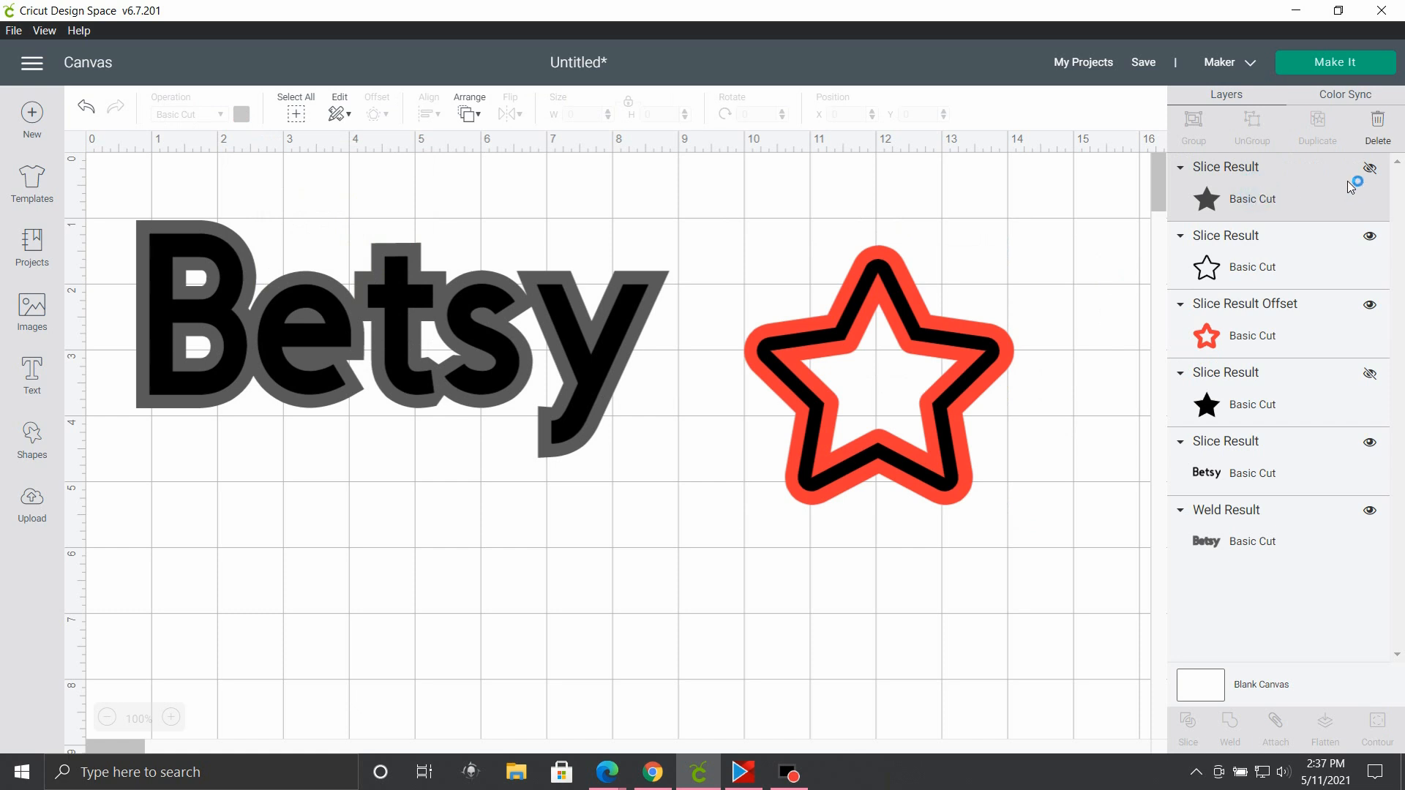
Show the solid grey star to compare it with the layered outline, and hide it again
click(1370, 170)
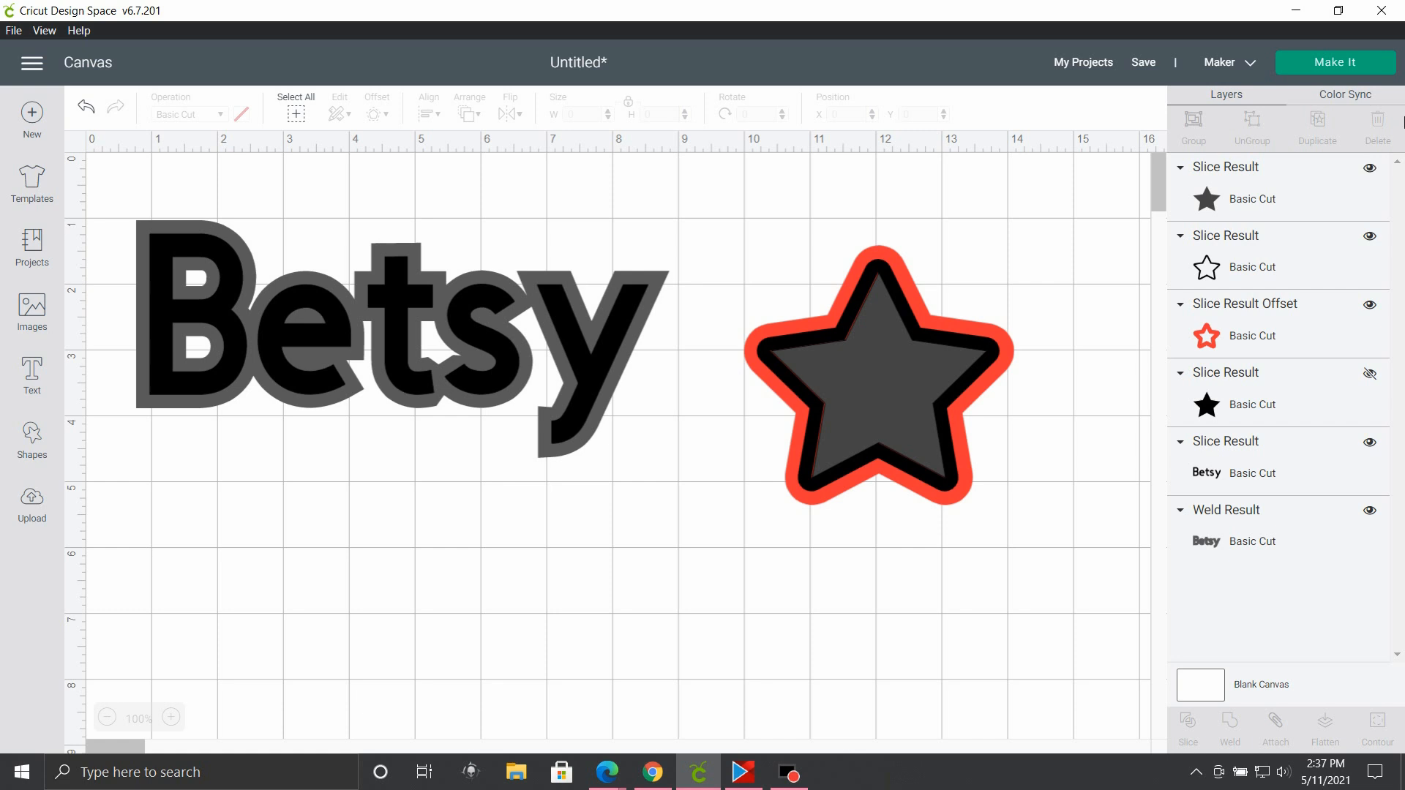
click(876, 406)
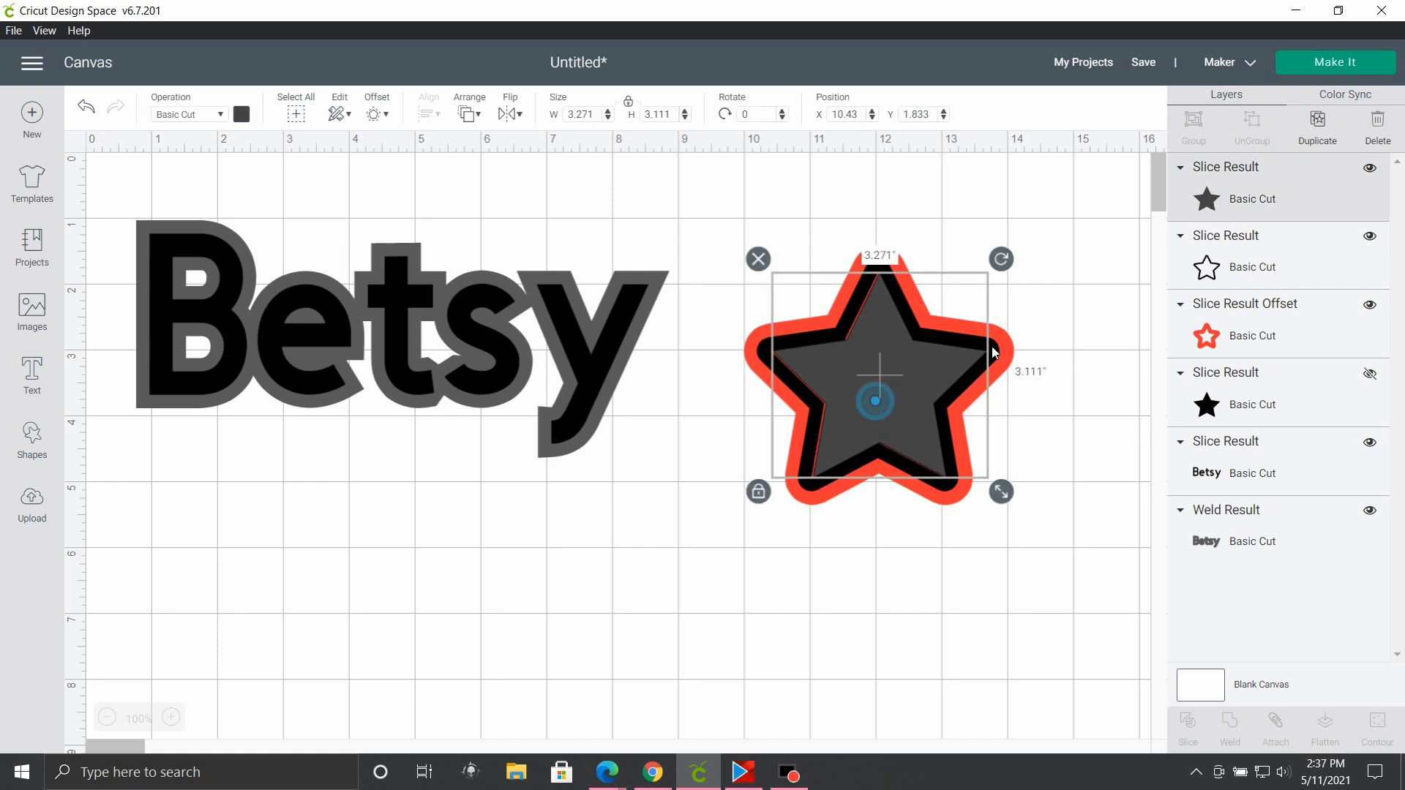
click(1371, 167)
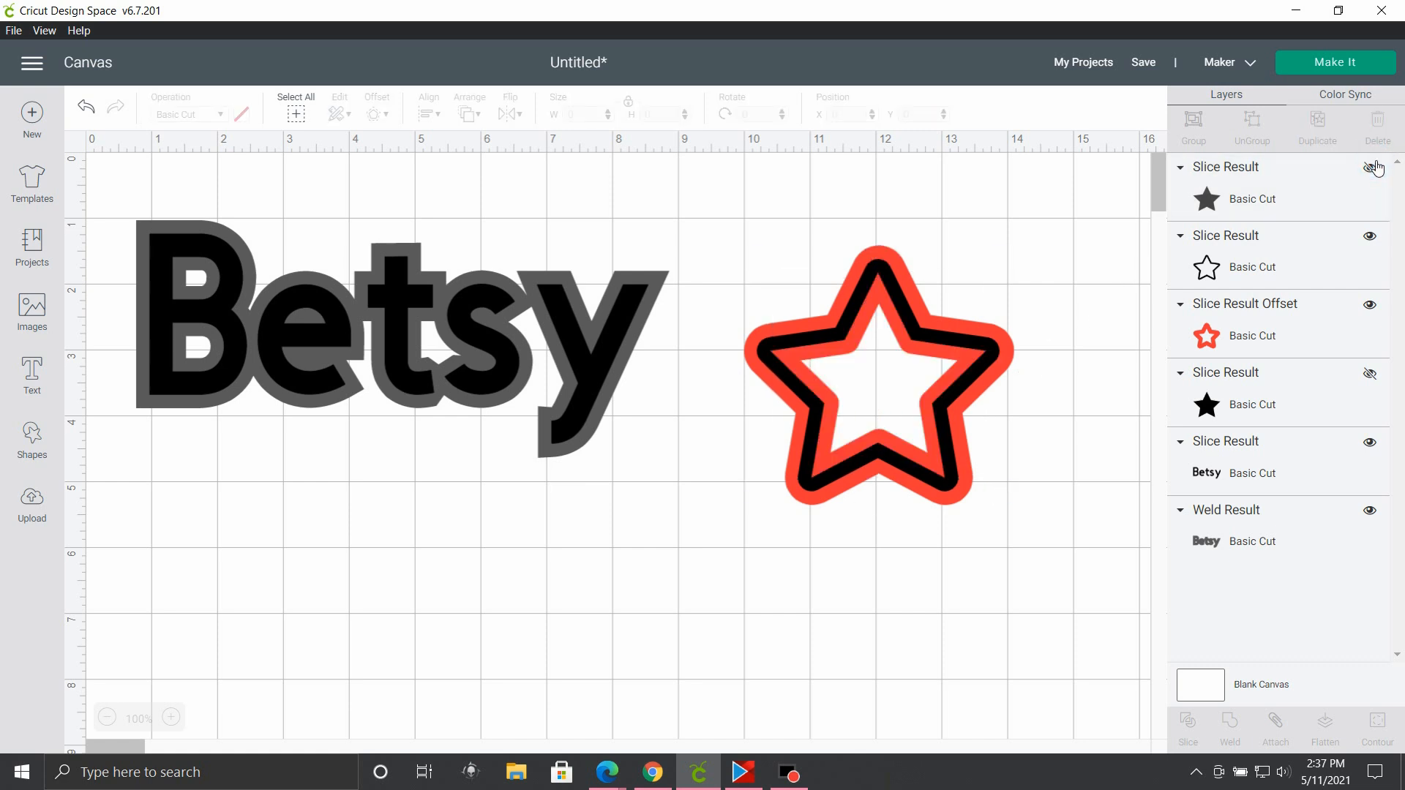